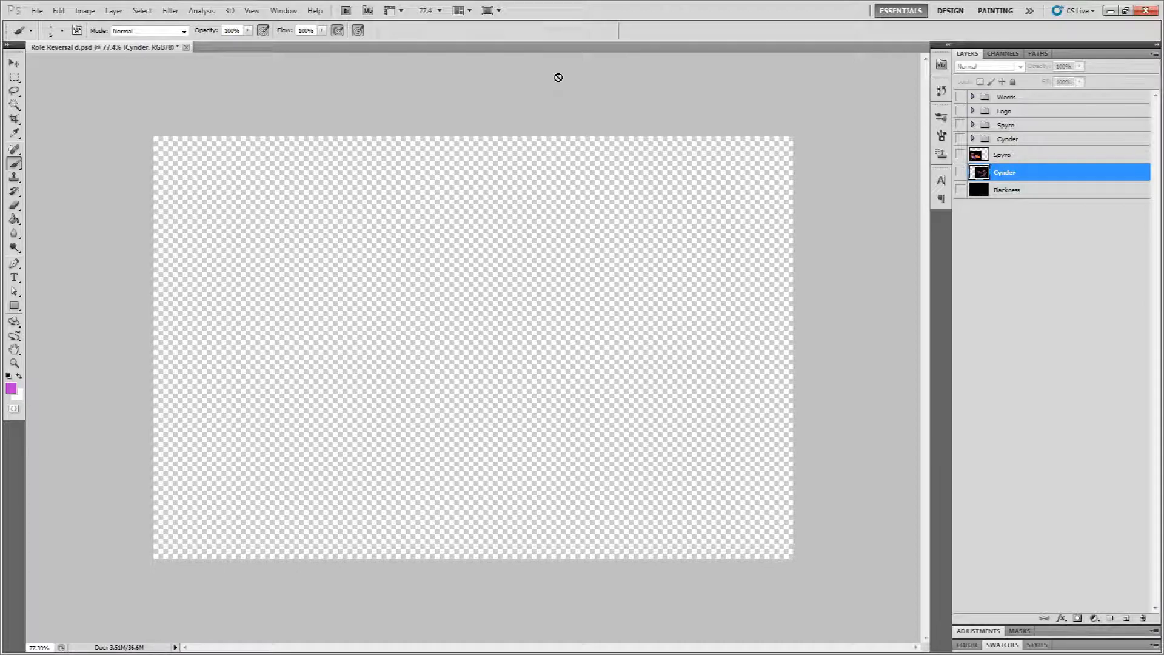
Step: Preview the Cynder and Spyro image layers and the Logo and Words groups by toggling their visibility
click(960, 172)
click(960, 173)
click(960, 155)
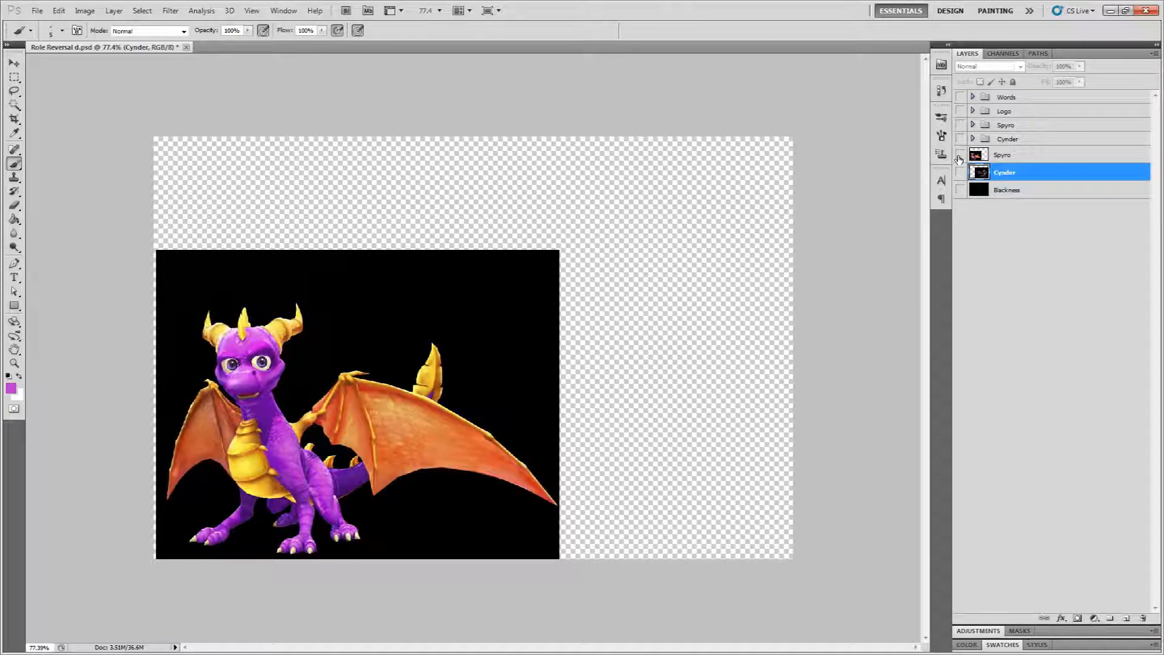
click(960, 155)
click(960, 111)
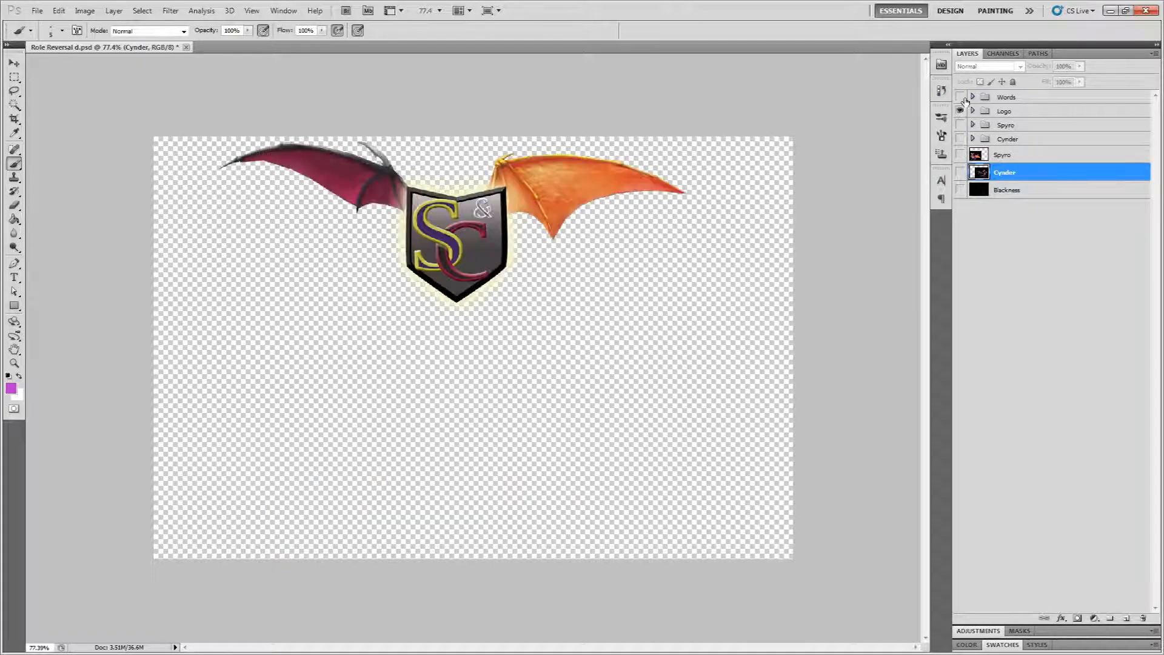
click(961, 98)
click(961, 97)
click(960, 111)
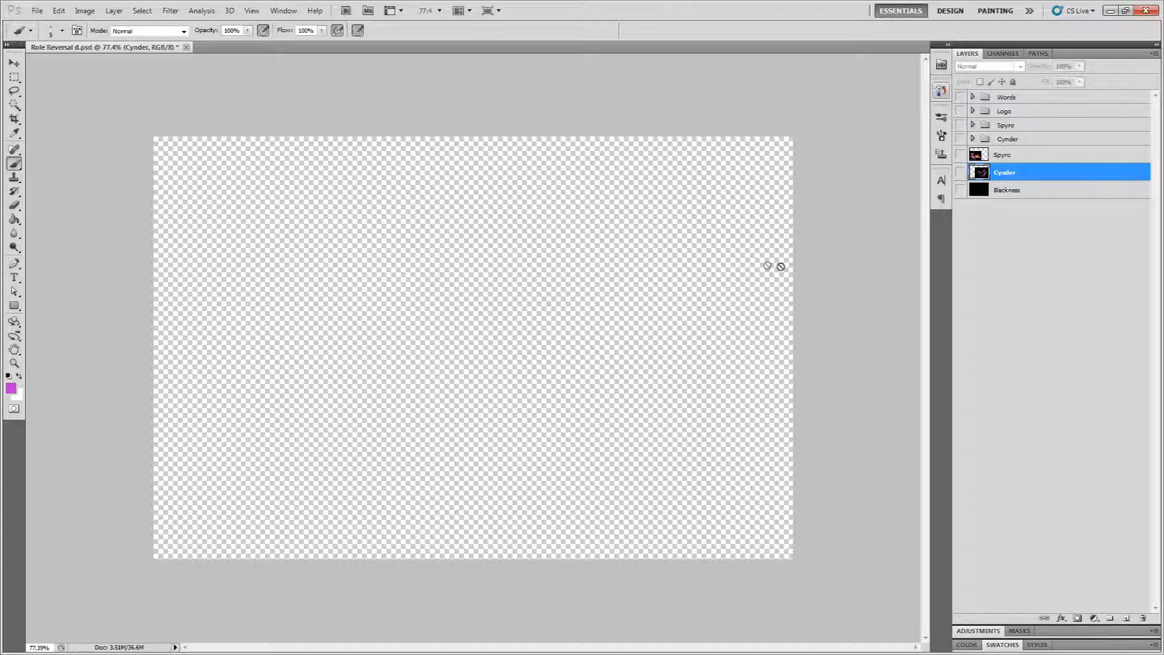
Step: Display the Cynder and Spyro image layers together to see how they overlap, and hide both again
click(961, 172)
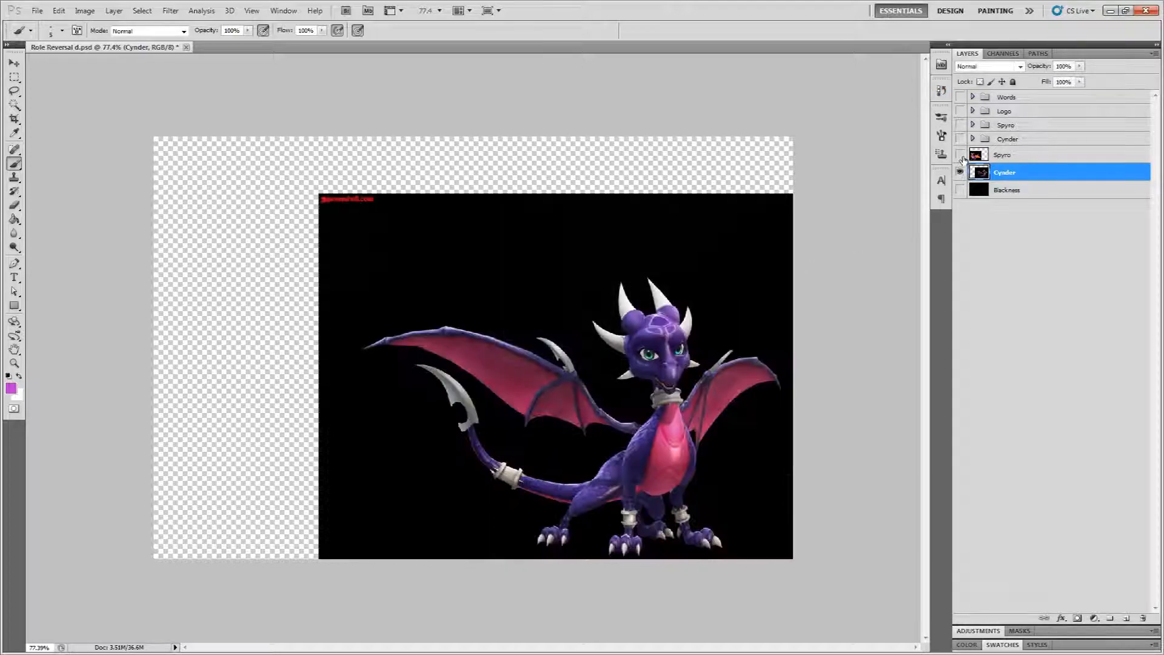
click(960, 155)
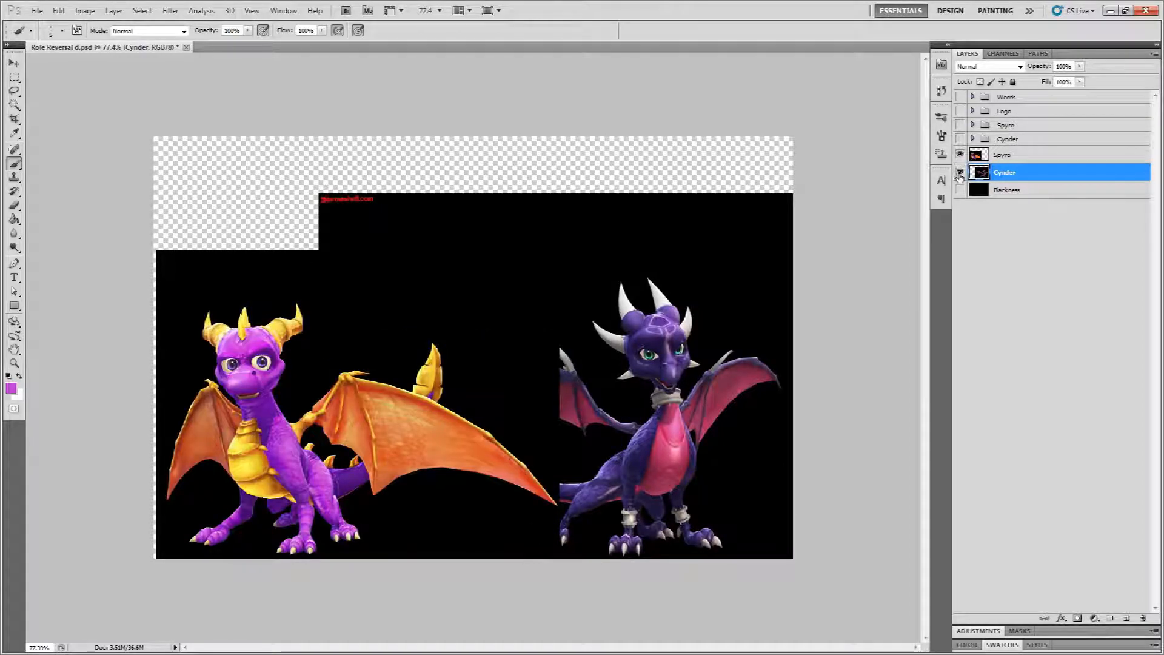
click(960, 172)
click(960, 154)
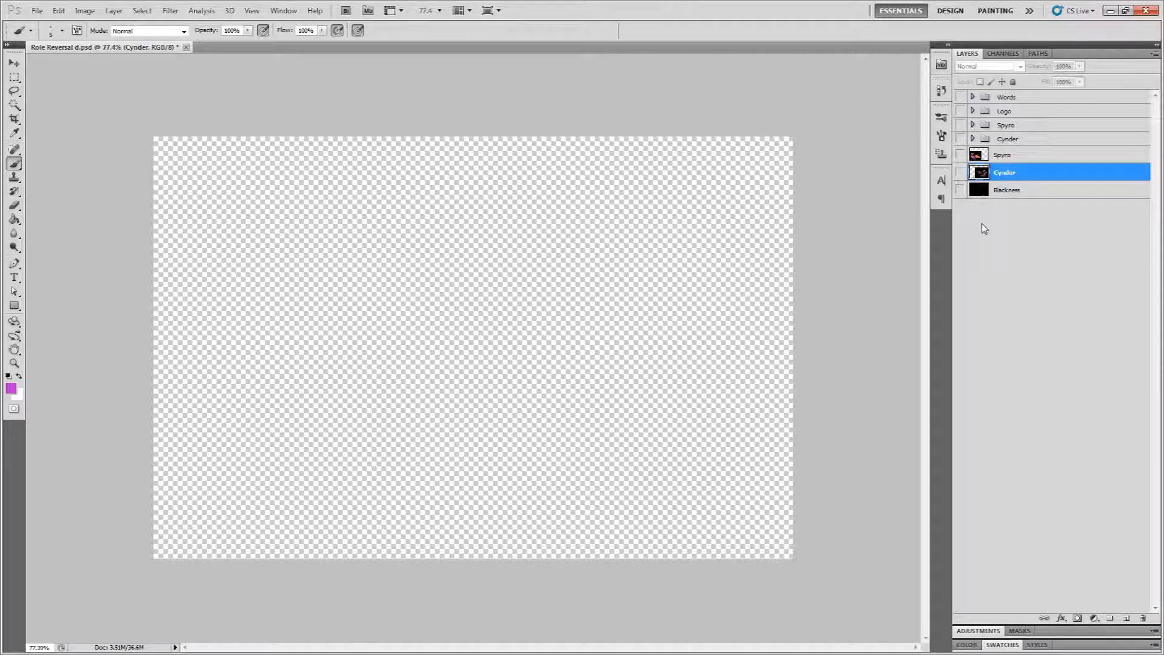
Step: Make the ungrouped Cynder and Spyro image layers visible and select the Spyro layer
click(1022, 156)
click(1018, 174)
click(1029, 156)
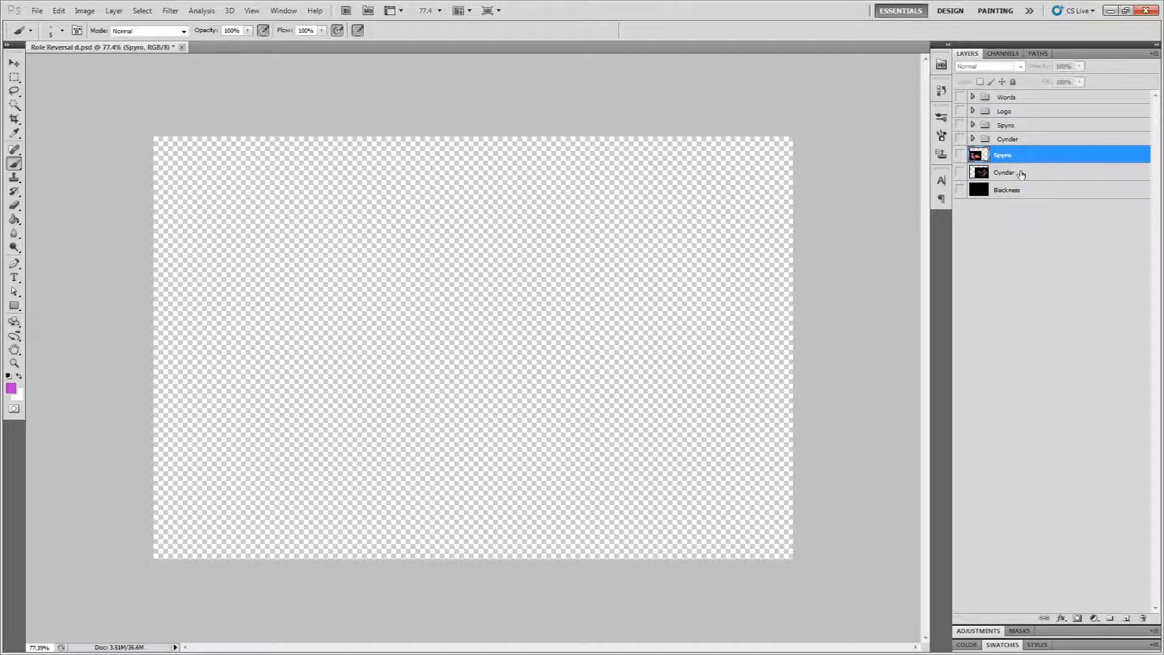
click(960, 172)
click(960, 155)
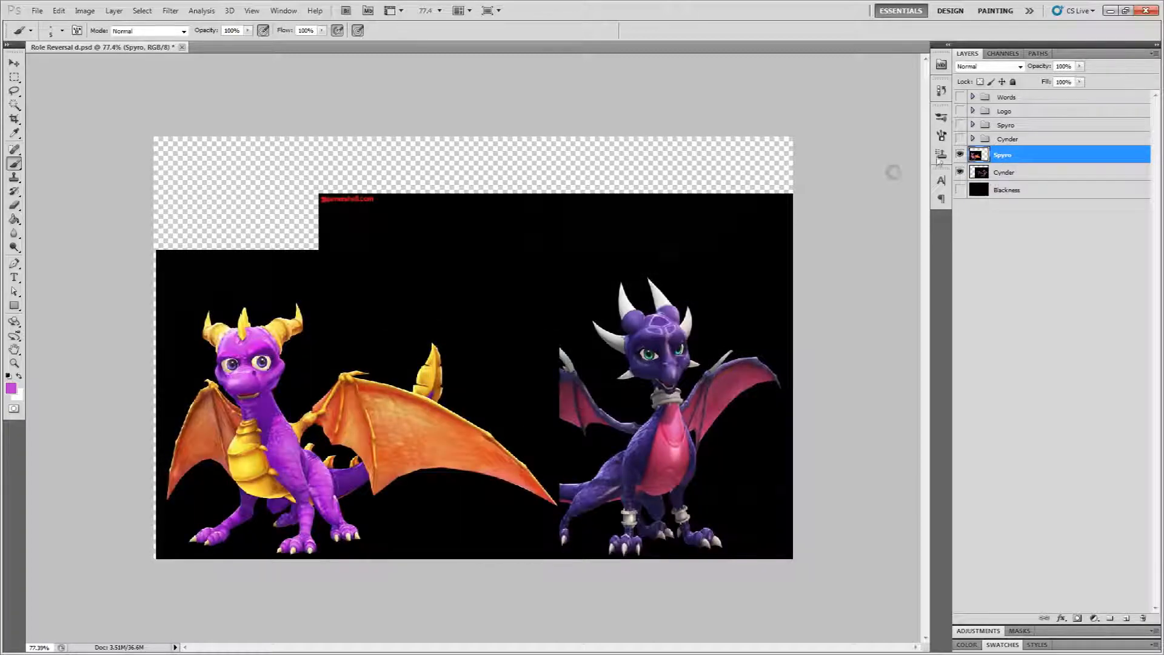
click(1004, 141)
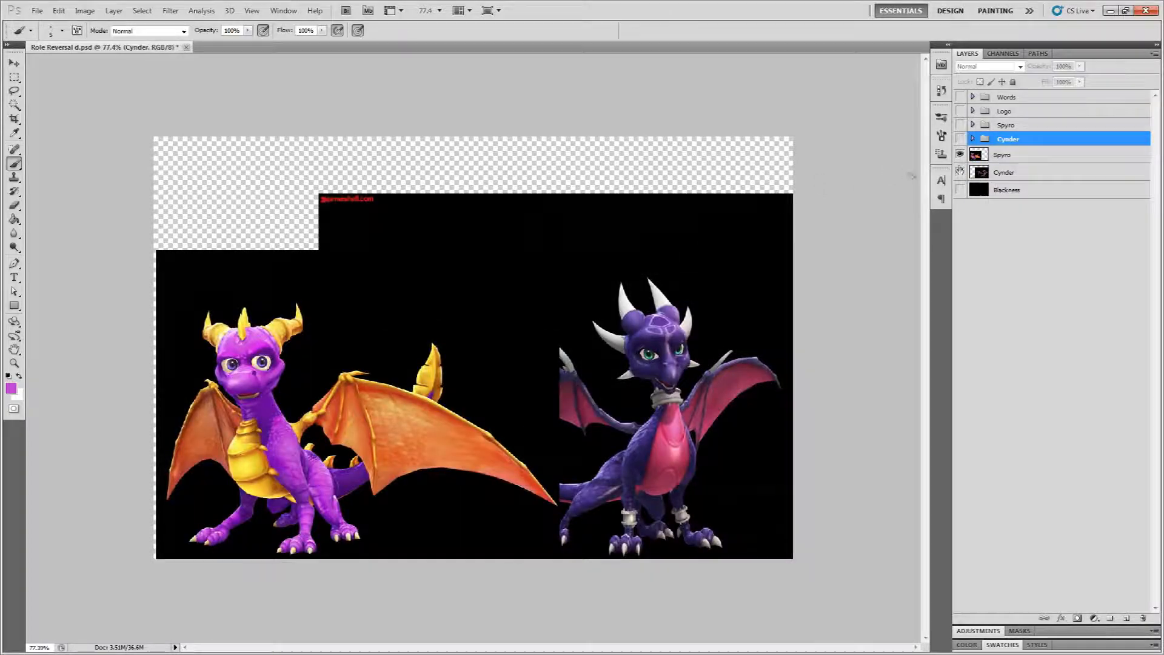
click(1013, 156)
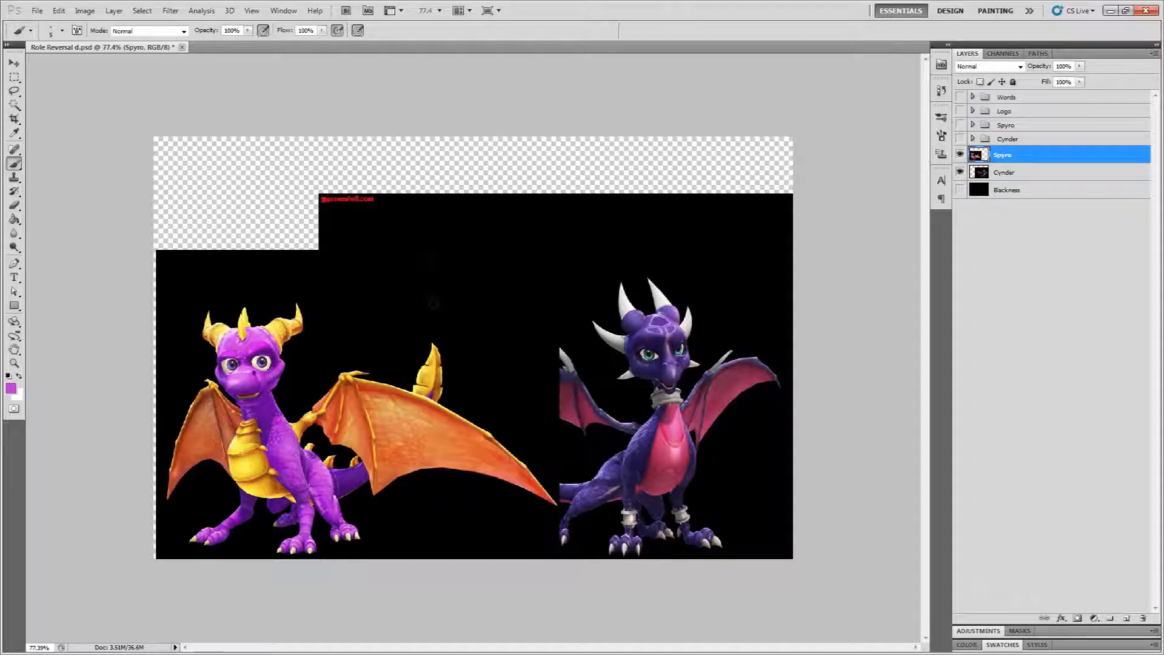
Step: Try repositioning a dragon image with the Move tool and undo the move
click(14, 63)
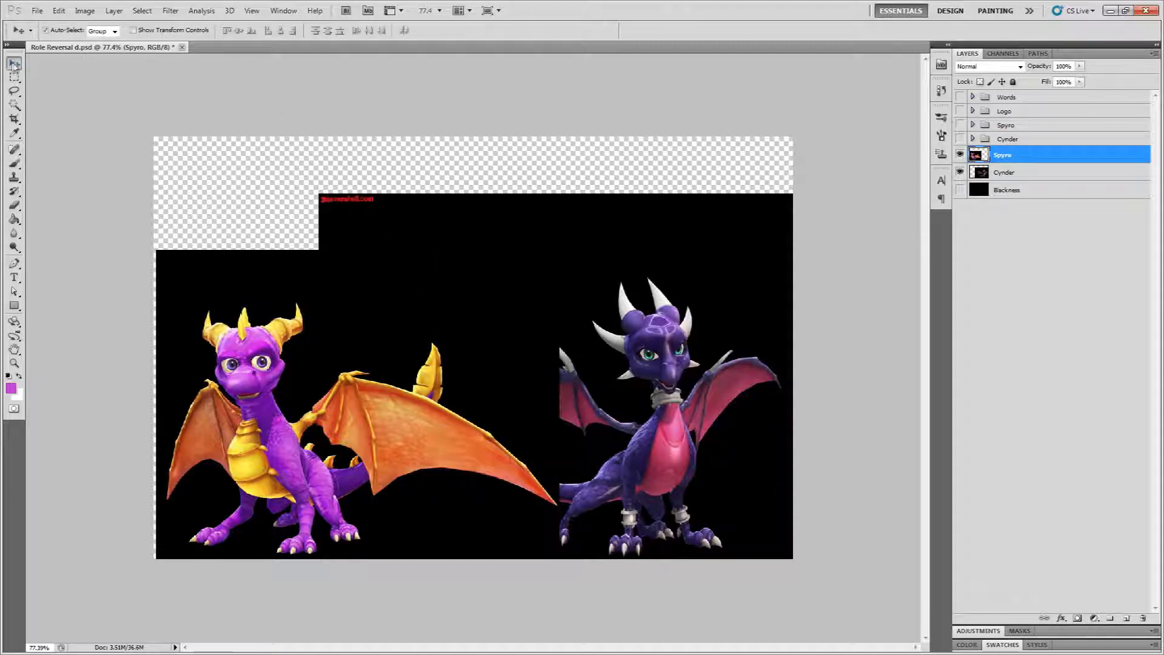
drag(242, 298, 334, 275)
key(ctrl+z)
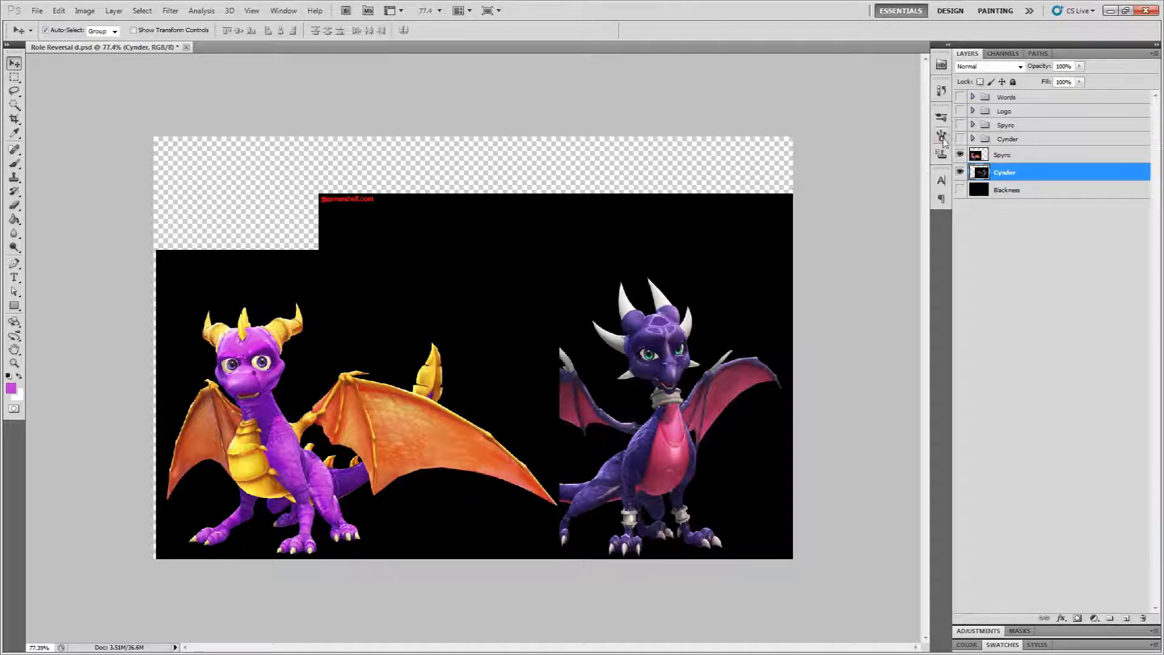
Step: Compare the overlapping Spyro and Cynder image layers by hiding and showing each one in turn
click(969, 156)
click(960, 154)
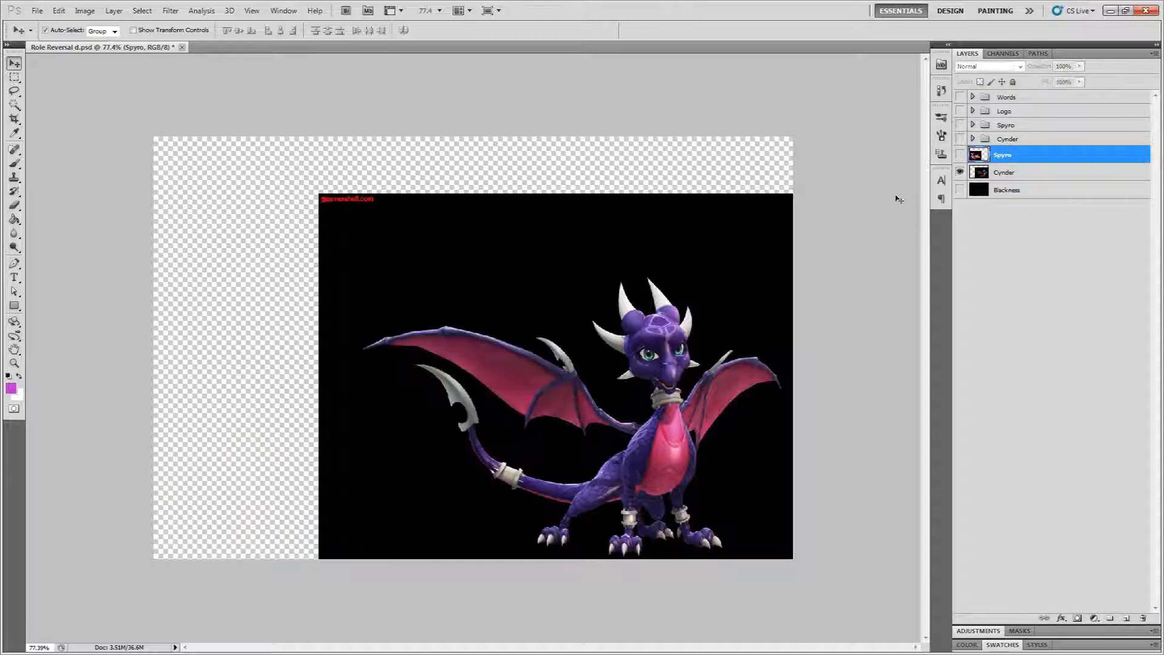
click(960, 155)
click(960, 172)
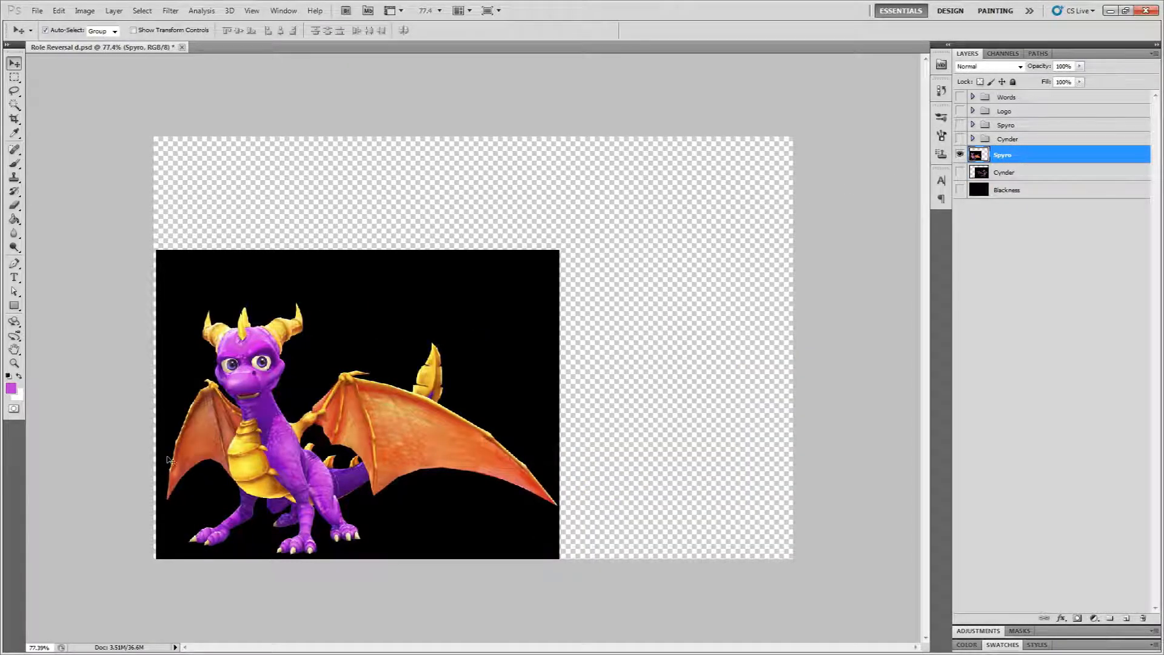
click(971, 173)
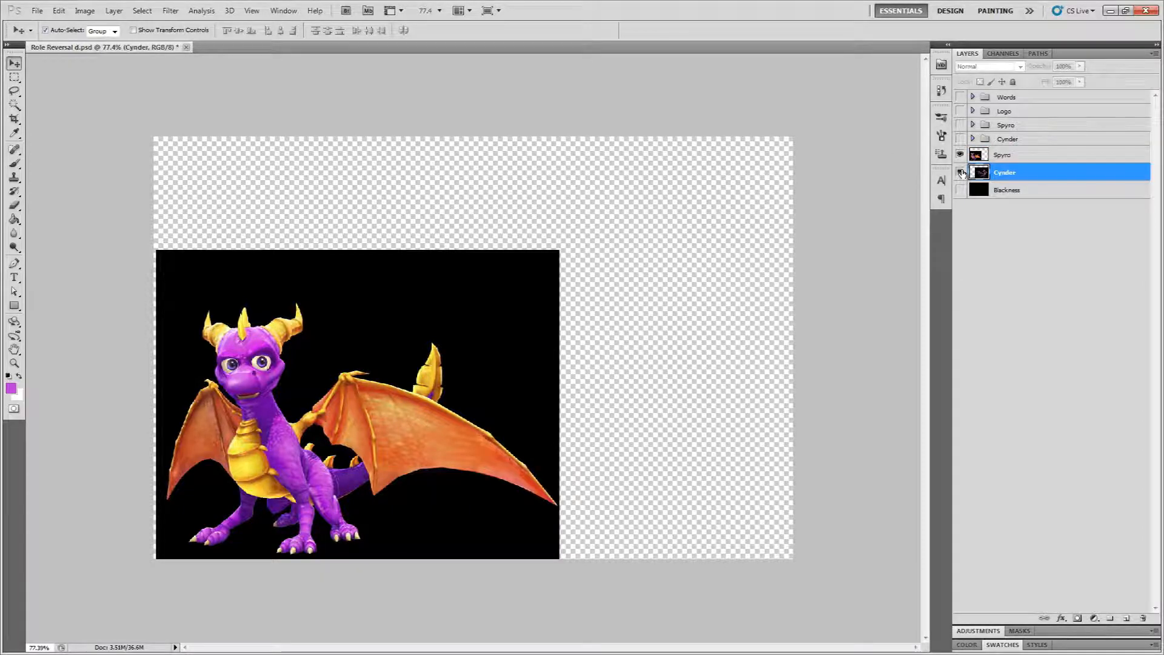
click(960, 172)
click(961, 155)
click(961, 155)
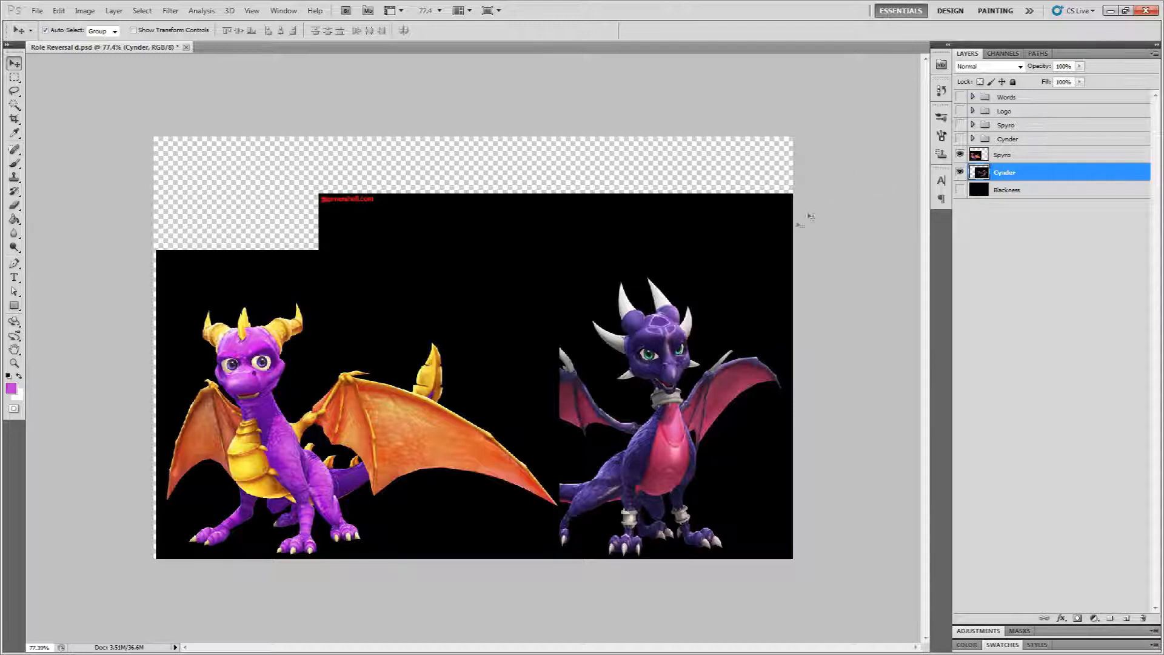
Step: Add a layer mask to the Spyro image layer and dab black on it above the tail with a size 70 brush
click(1018, 161)
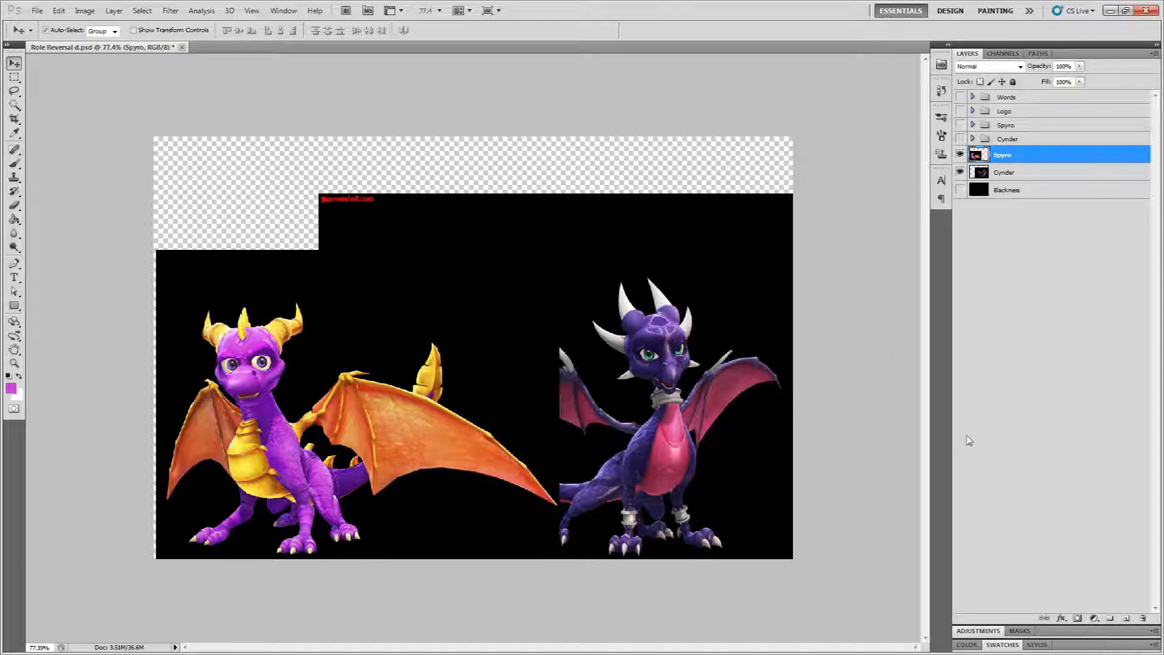
click(1077, 619)
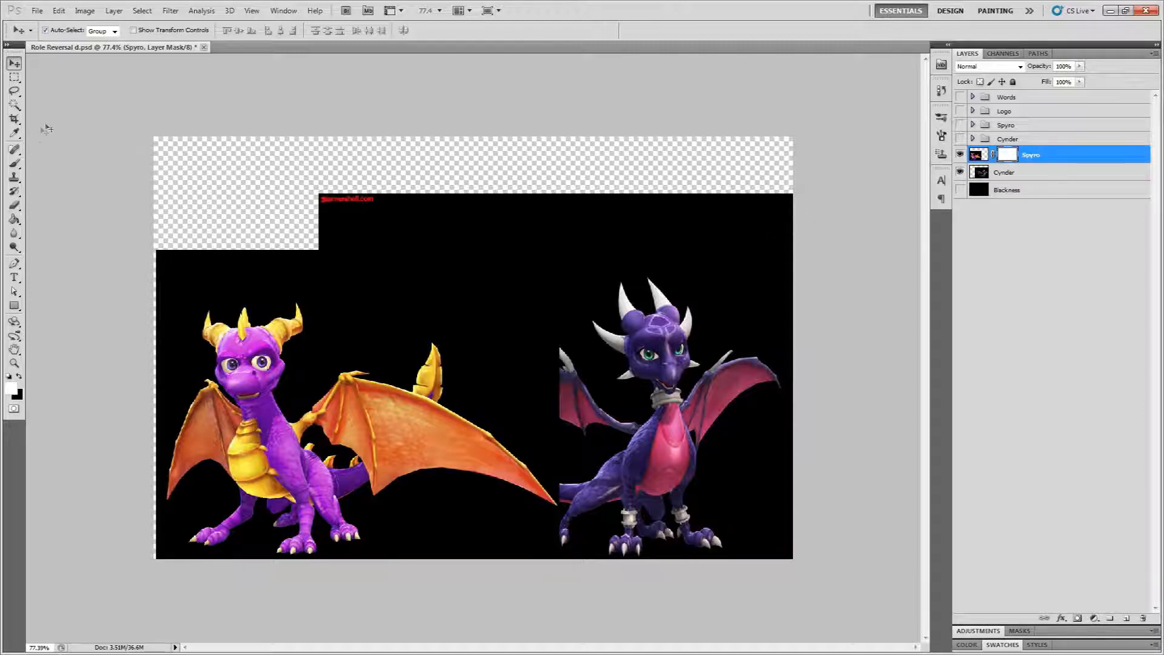
click(14, 164)
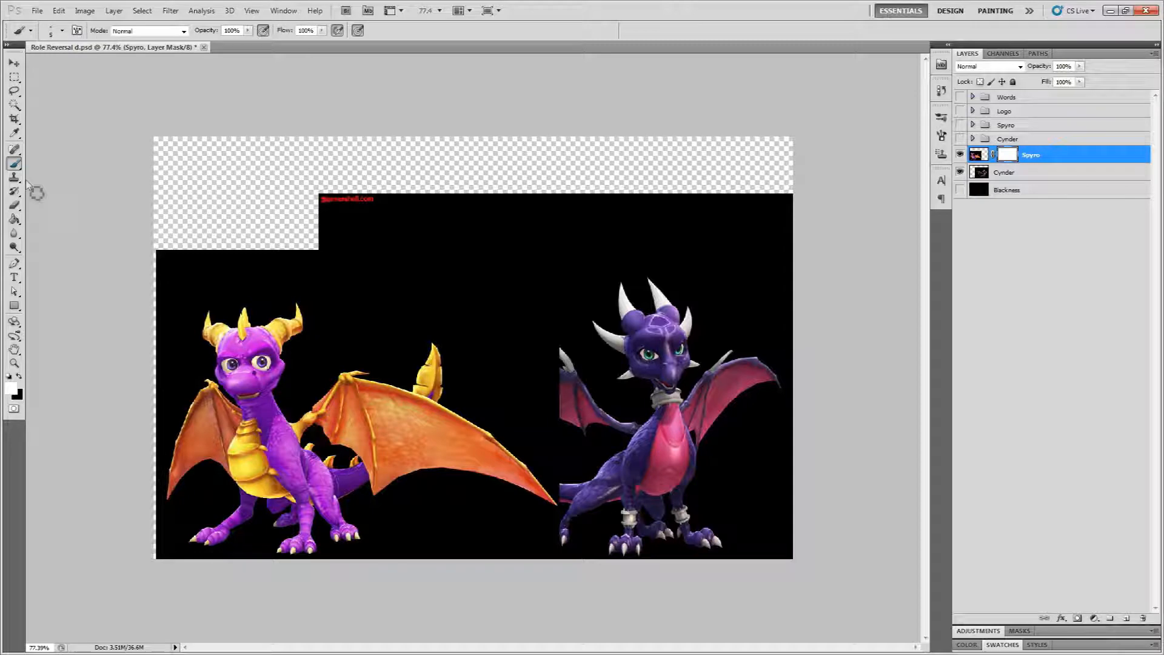
click(19, 377)
key(])
click(448, 266)
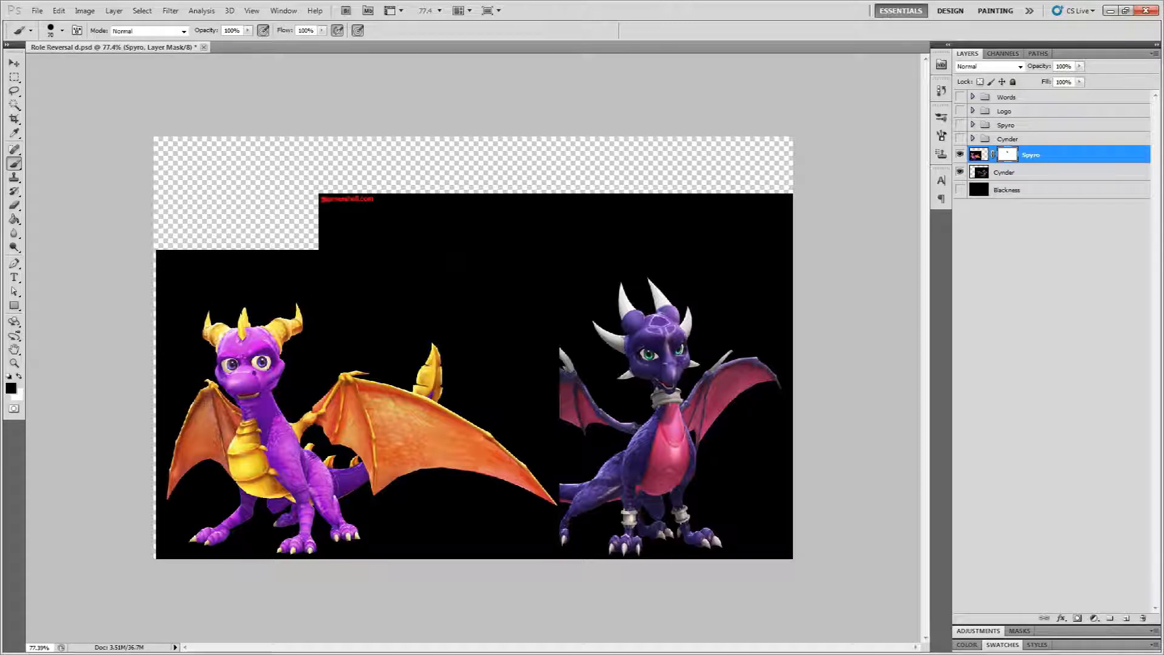
Step: Hide the Cynder layer, mask out the black area above Spyro's large wing with black, and paint it back with white
click(960, 172)
mouse_move(521, 262)
mouse_down()
mouse_move(549, 294)
mouse_move(535, 246)
mouse_move(476, 272)
mouse_move(454, 234)
mouse_move(504, 313)
mouse_move(548, 355)
mouse_move(518, 331)
mouse_move(463, 239)
mouse_move(422, 235)
mouse_move(473, 333)
mouse_move(539, 386)
mouse_up()
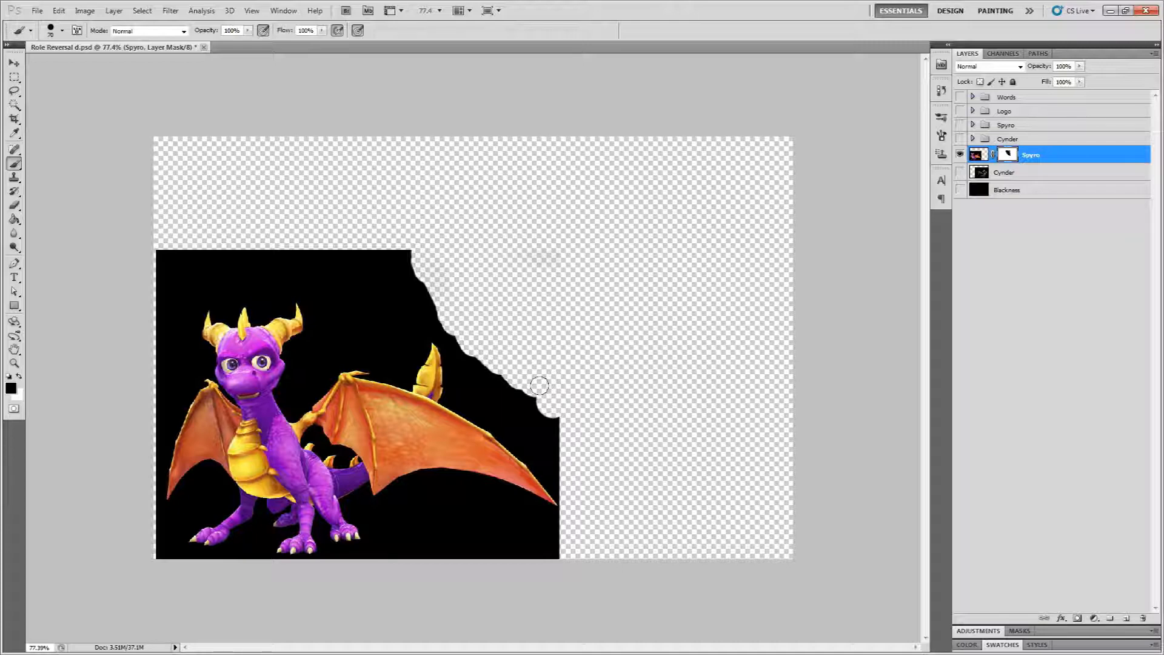
key(x)
mouse_move(428, 239)
mouse_down()
mouse_move(423, 255)
mouse_move(427, 245)
mouse_move(455, 260)
mouse_move(449, 309)
mouse_move(548, 394)
mouse_move(534, 346)
mouse_move(461, 276)
mouse_move(497, 261)
mouse_move(503, 292)
mouse_move(534, 304)
mouse_move(549, 328)
mouse_up()
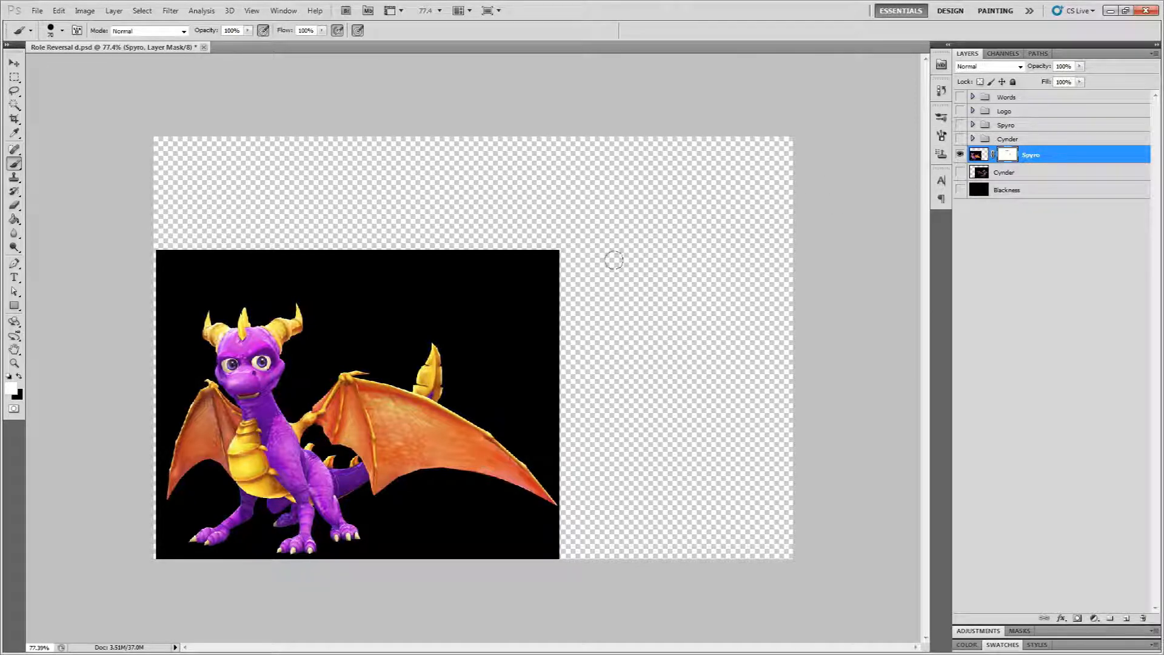
Step: Show the Cynder layer and paint black on Spyro's mask above the large wing to reveal Cynder's overlapping wing
key(x)
mouse_move(549, 252)
mouse_down()
mouse_move(534, 291)
mouse_move(508, 273)
mouse_move(476, 291)
mouse_move(541, 340)
mouse_move(537, 419)
mouse_up()
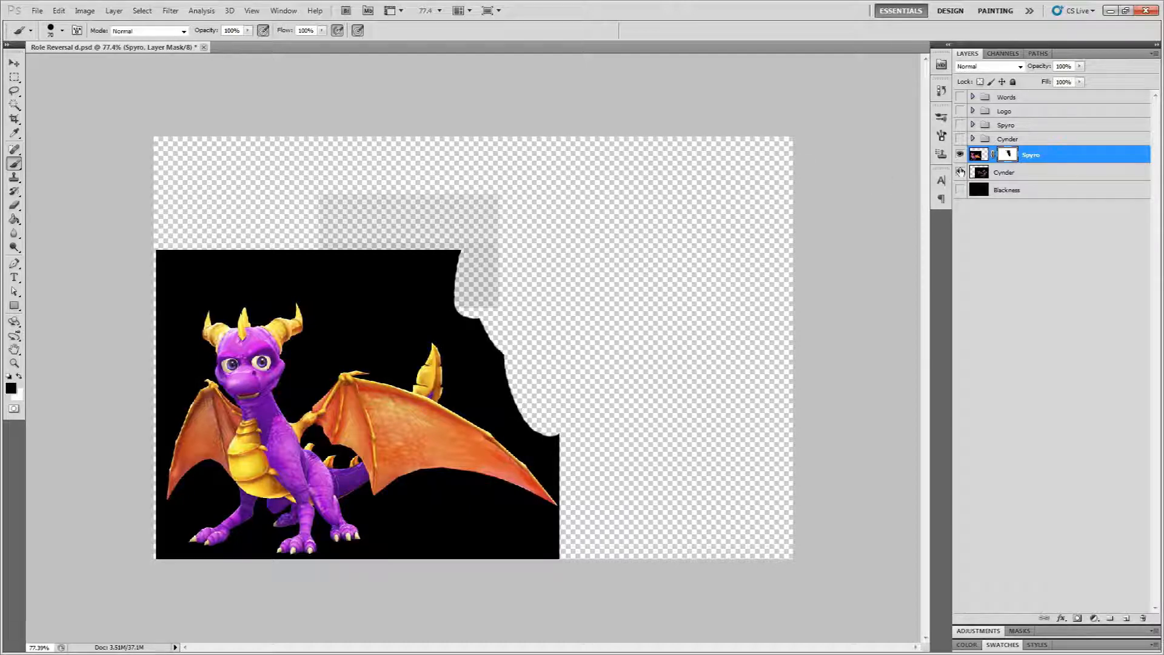
click(960, 172)
mouse_move(497, 358)
mouse_down()
mouse_move(450, 348)
mouse_move(509, 394)
mouse_up()
drag(436, 332, 386, 339)
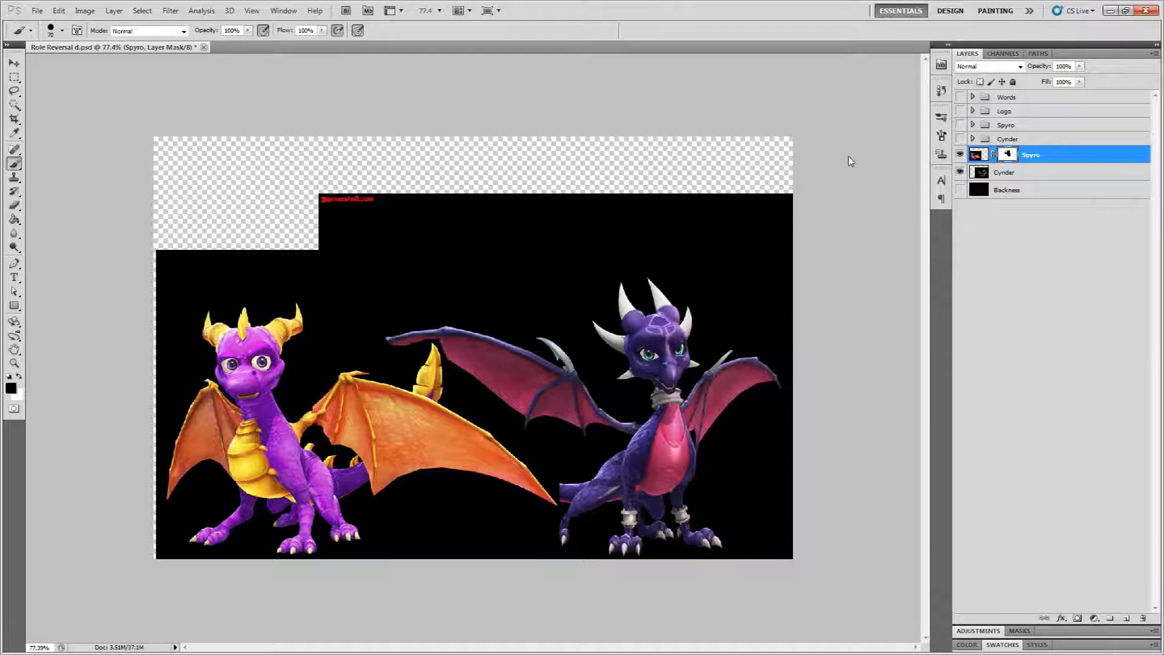
Step: Load the mask of the Cynder layer inside the Cynder group as a selection and add it as a mask to the ungrouped Cynder layer
click(973, 139)
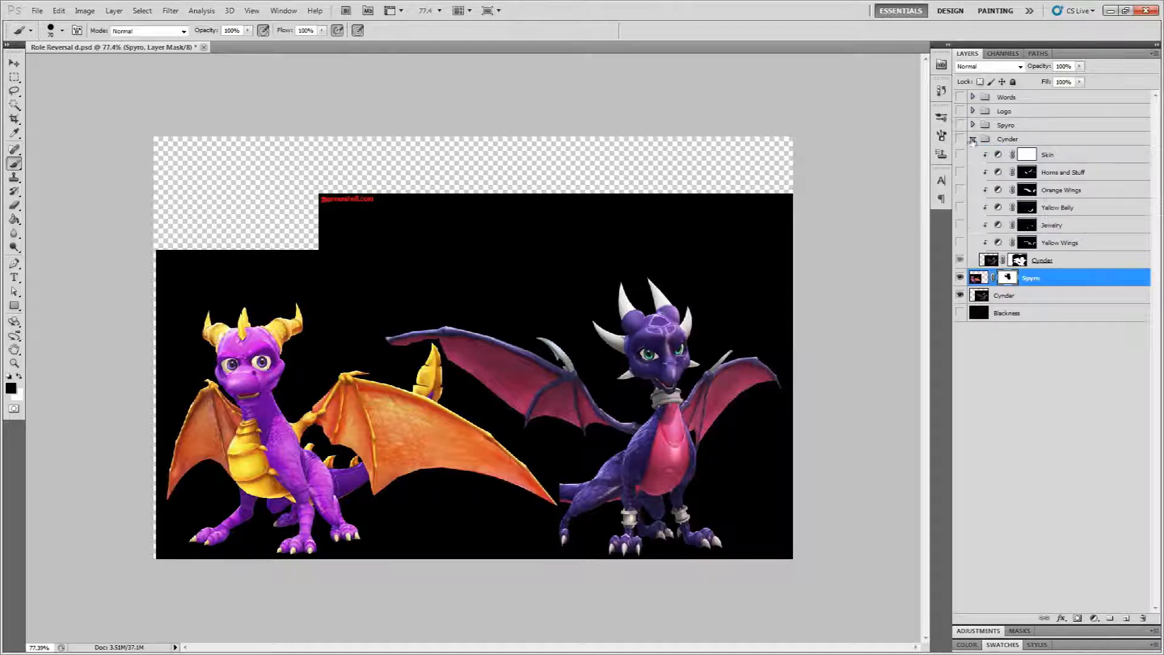
right_click(1021, 261)
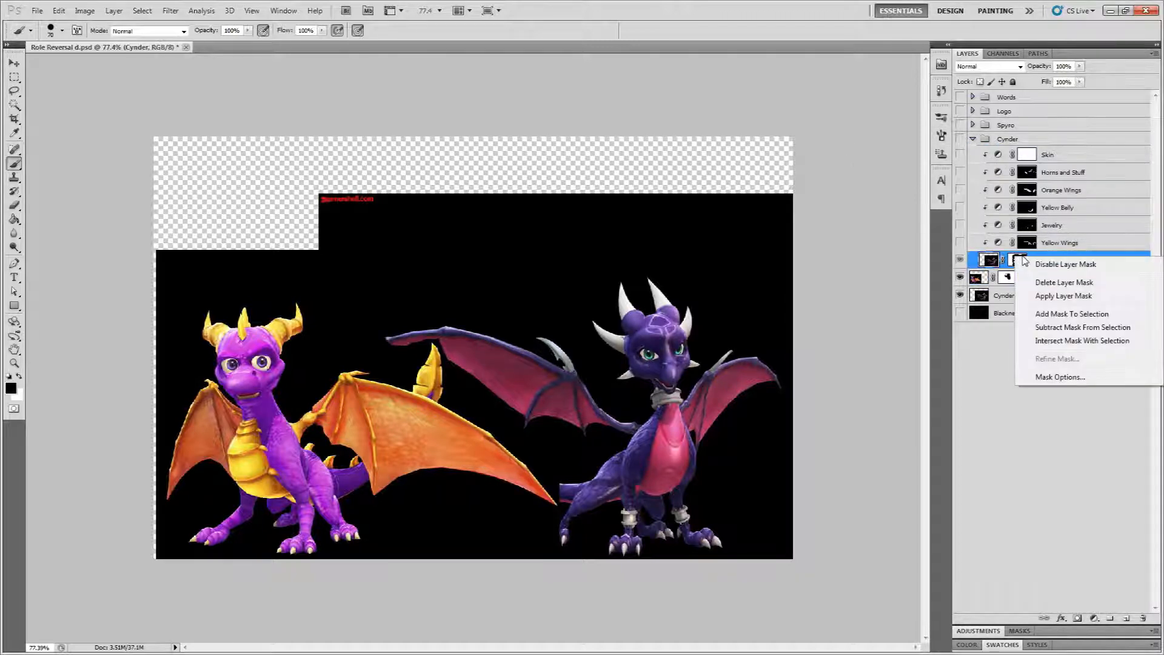
click(1044, 313)
click(1025, 295)
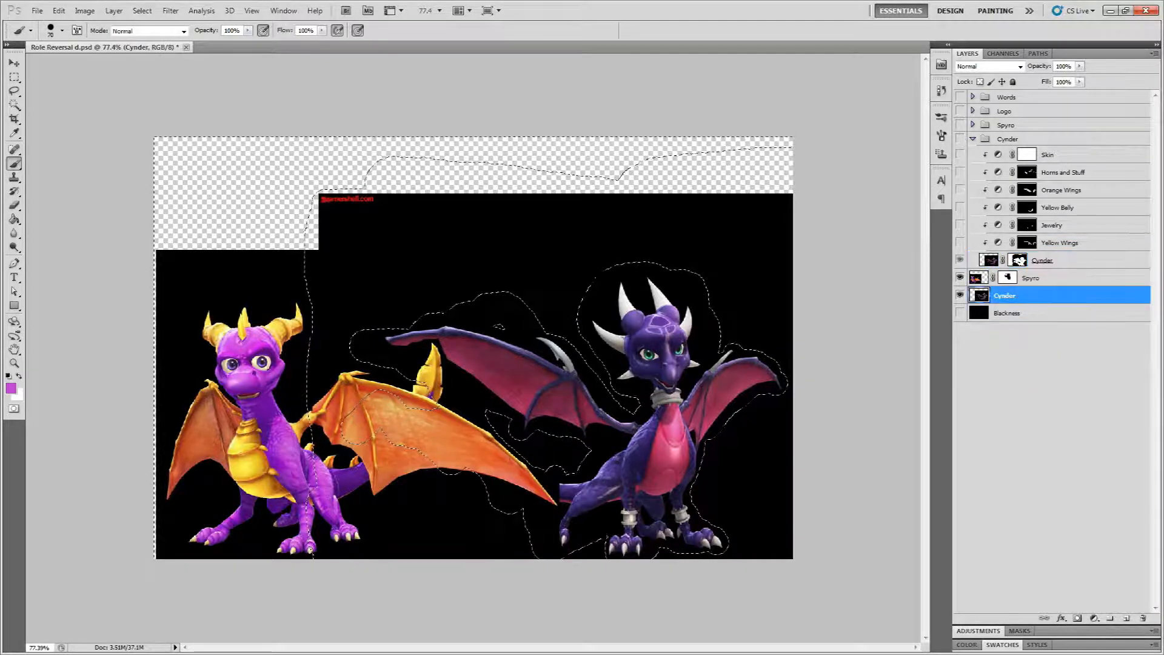
click(1076, 618)
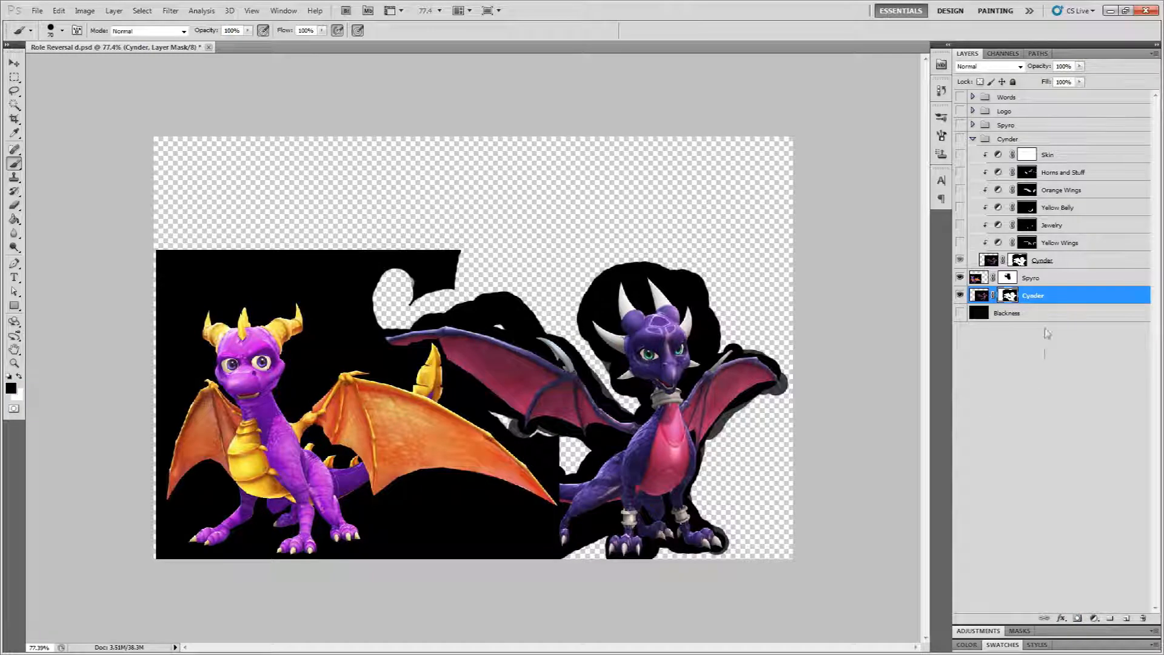
Step: Delete the layer mask from the ungrouped Spyro layer
click(1008, 279)
right_click(1009, 277)
click(1040, 303)
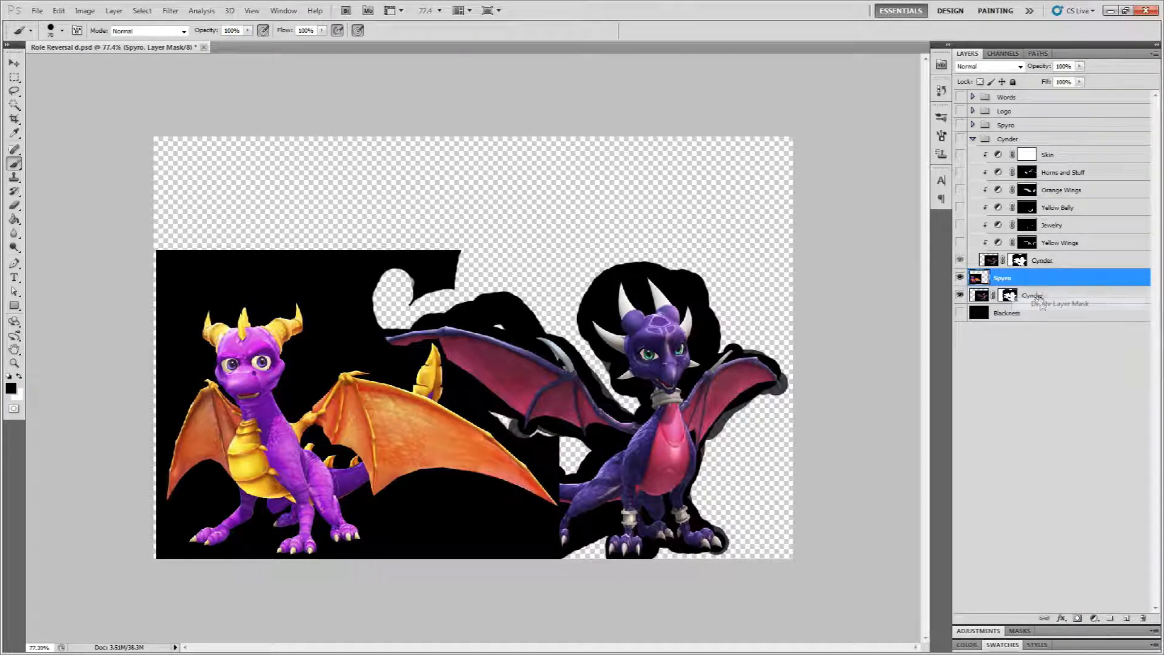
Step: Mask the ungrouped Spyro layer with a selection loaded from the Spyro group's masked image layer, and show the Blackness layer
click(973, 139)
click(973, 124)
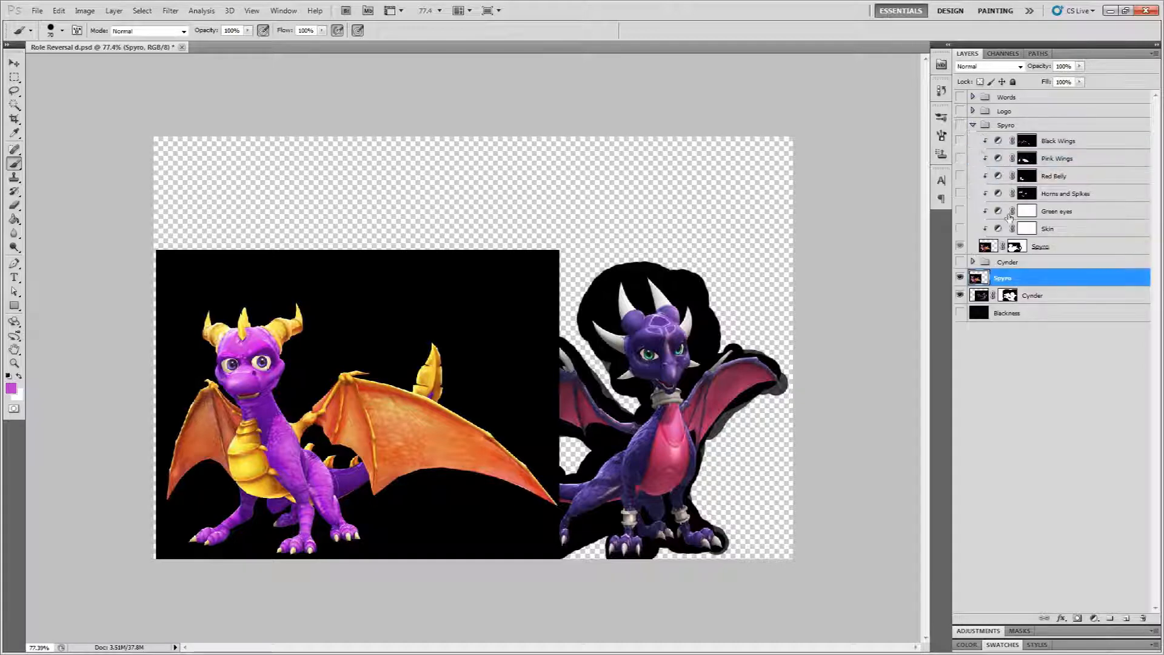
right_click(1014, 247)
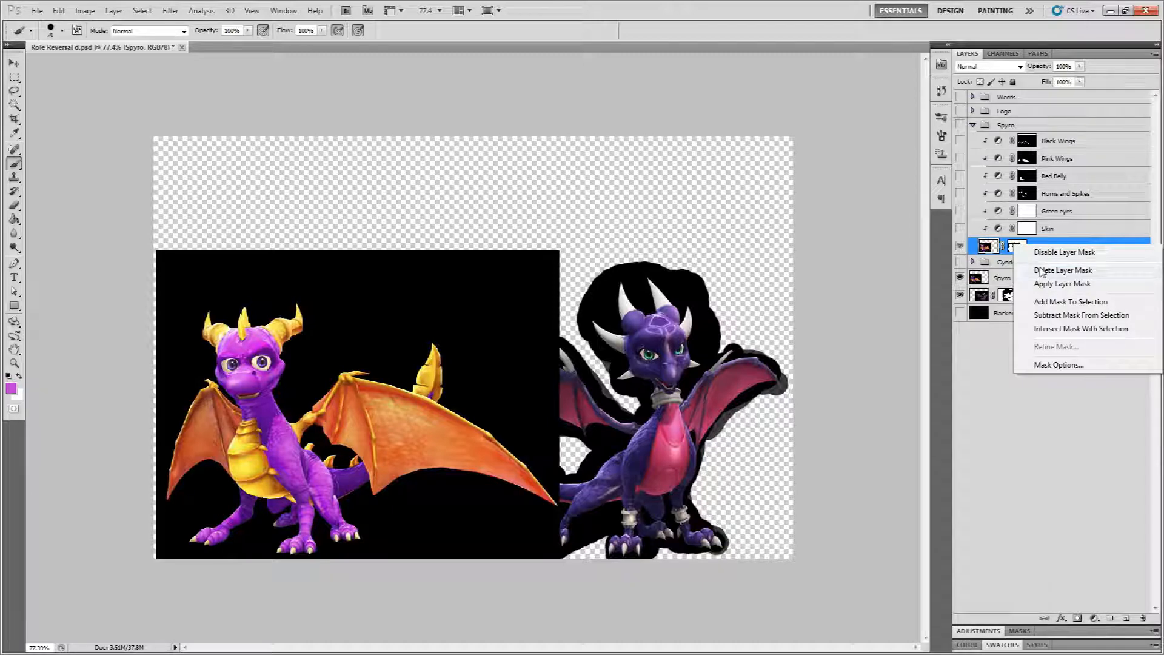
click(1044, 301)
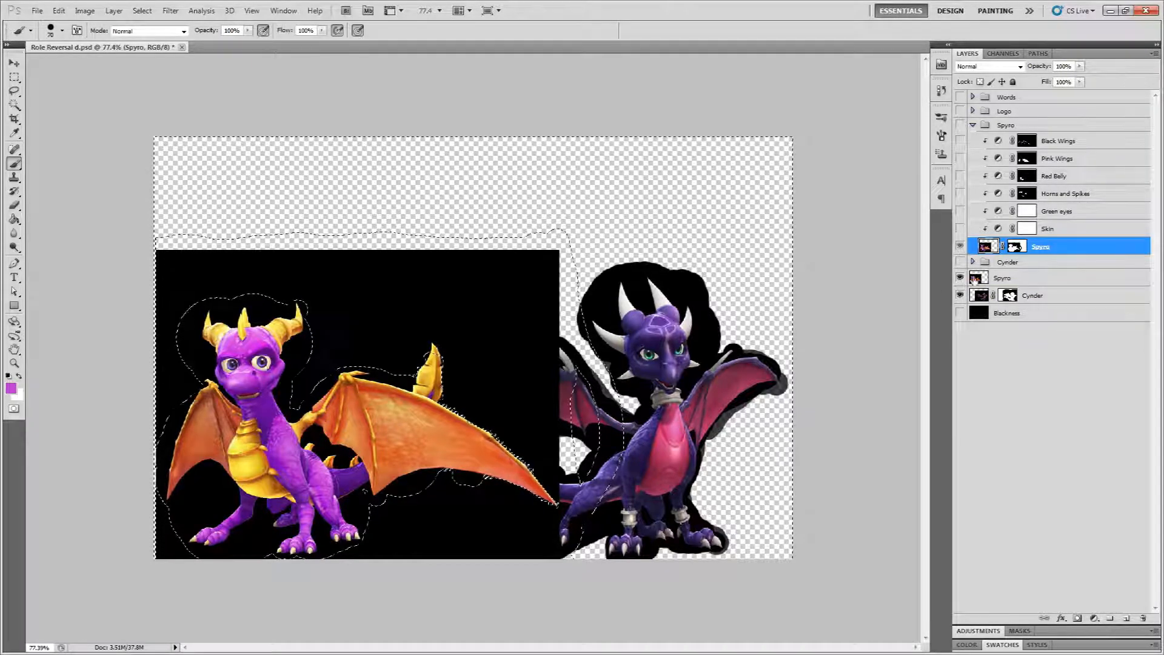
click(975, 279)
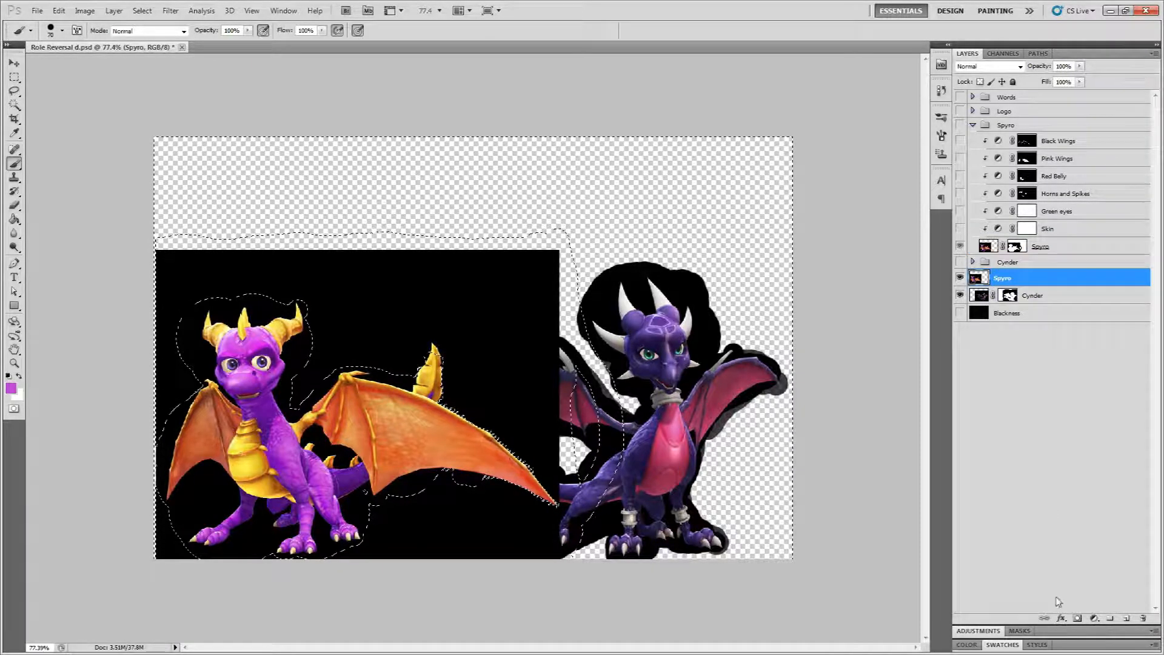
click(1078, 618)
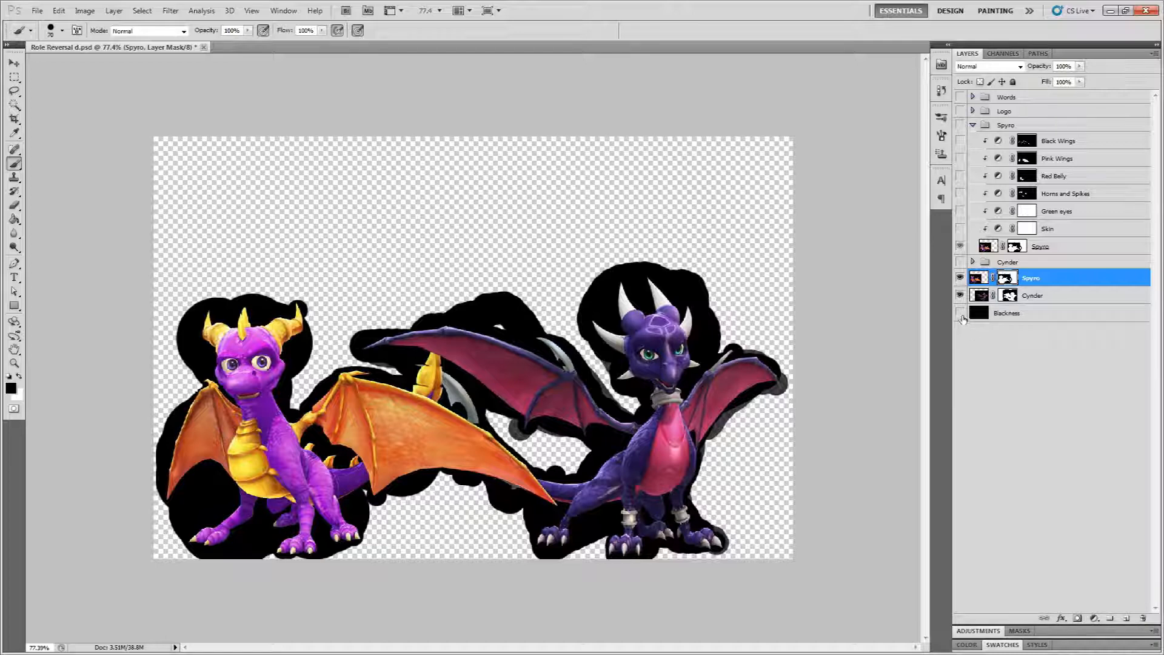
click(960, 313)
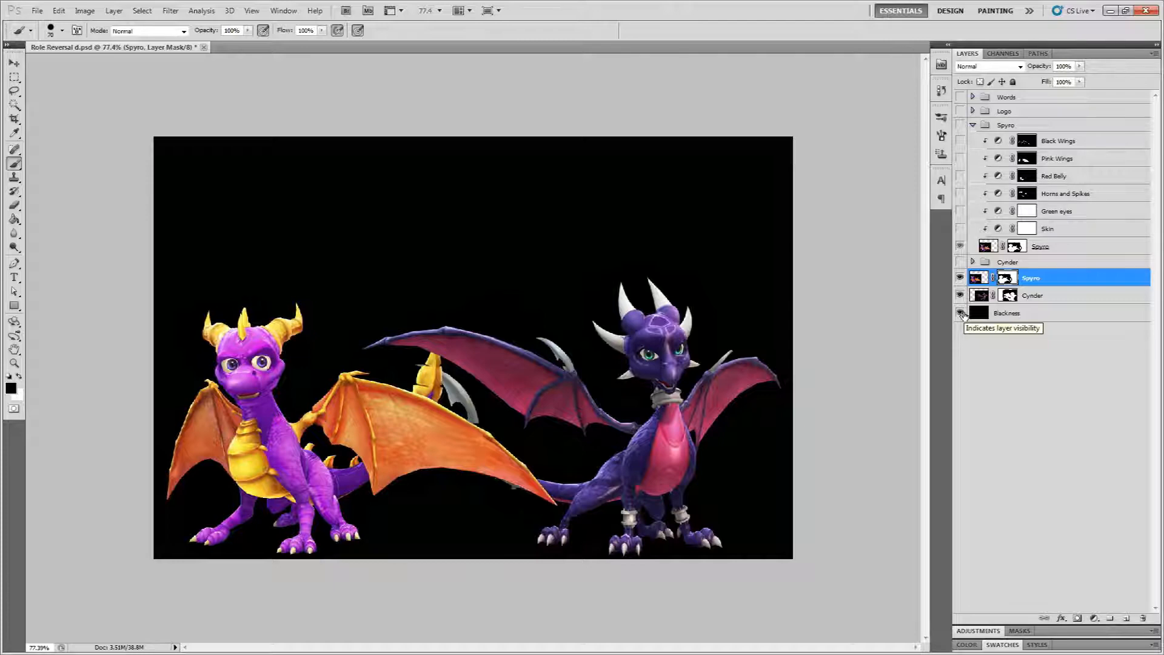
Step: Hide the Blackness layer and paint black on Spyro's layer mask to remove the leftover background beside his head and horn
click(961, 313)
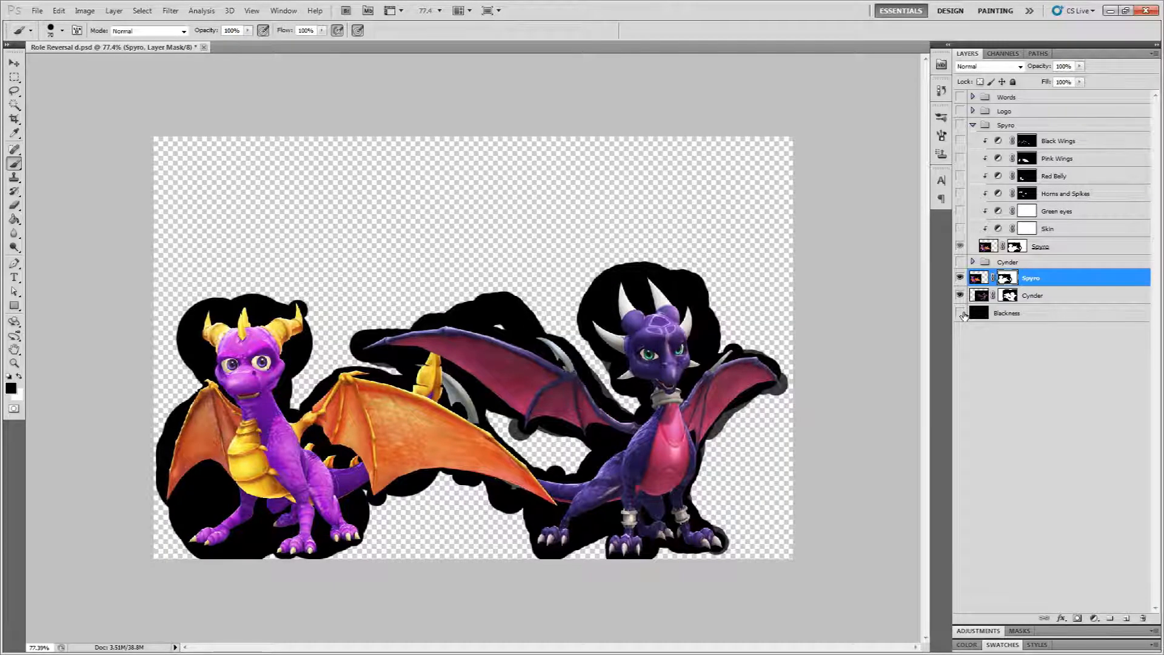
key(ctrl+plus)
scroll(721, 302, up, 8)
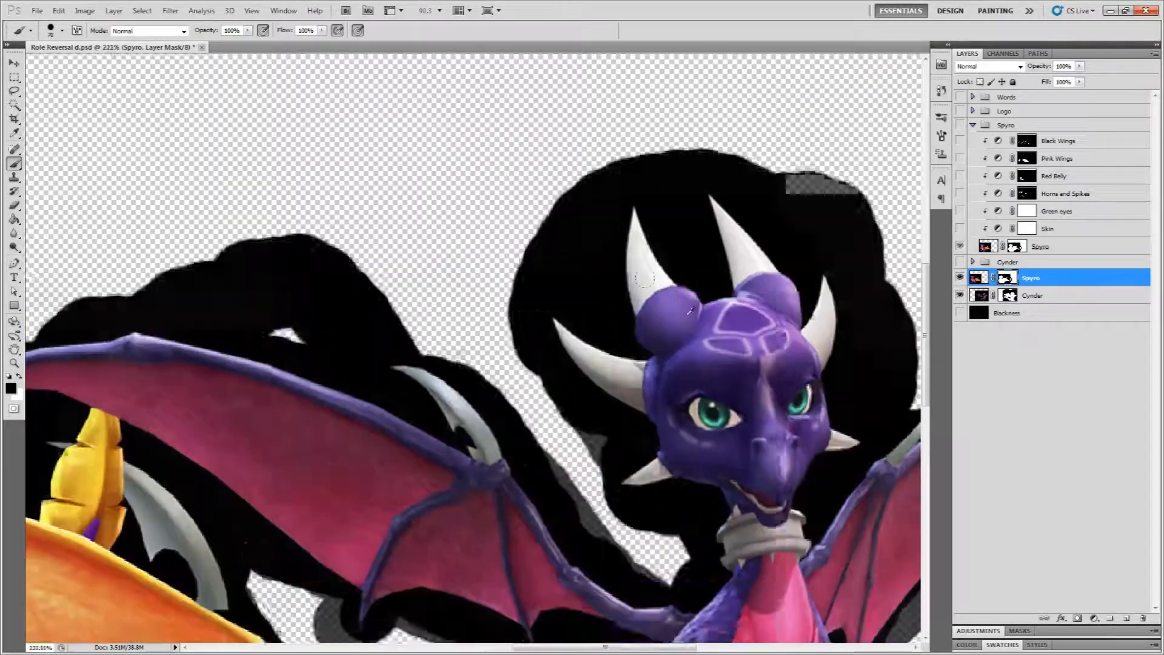
drag(297, 372, 707, 273)
drag(236, 314, 623, 359)
scroll(408, 326, up, 8)
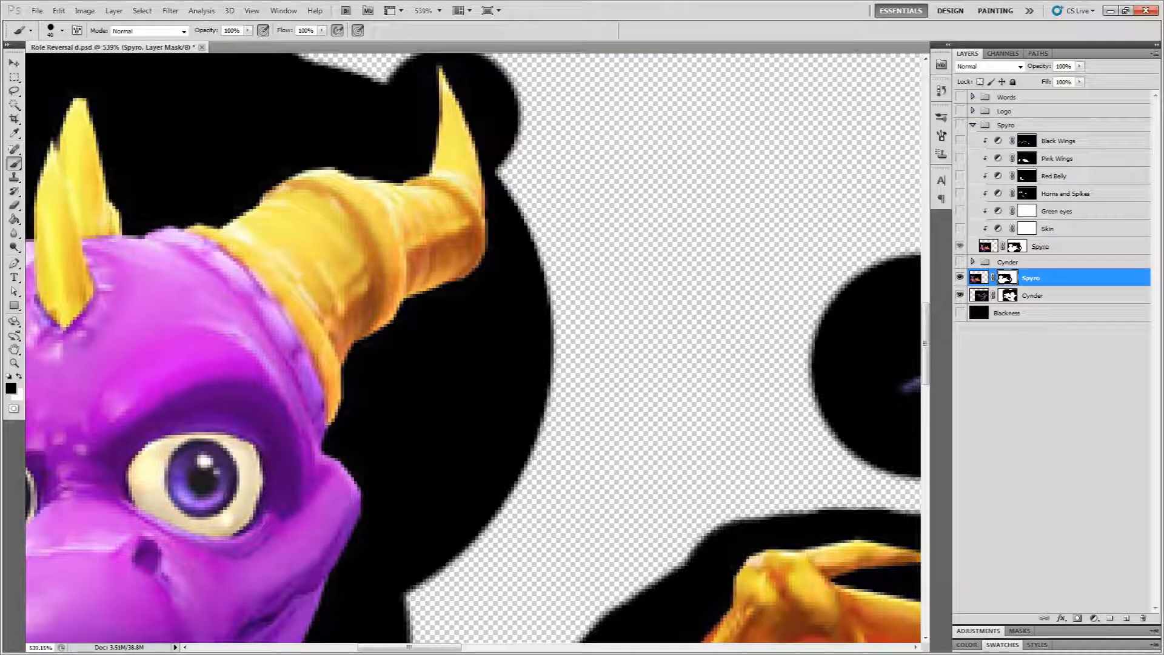
click(543, 416)
mouse_move(515, 415)
mouse_down()
mouse_move(452, 473)
mouse_move(443, 328)
mouse_move(533, 287)
mouse_up()
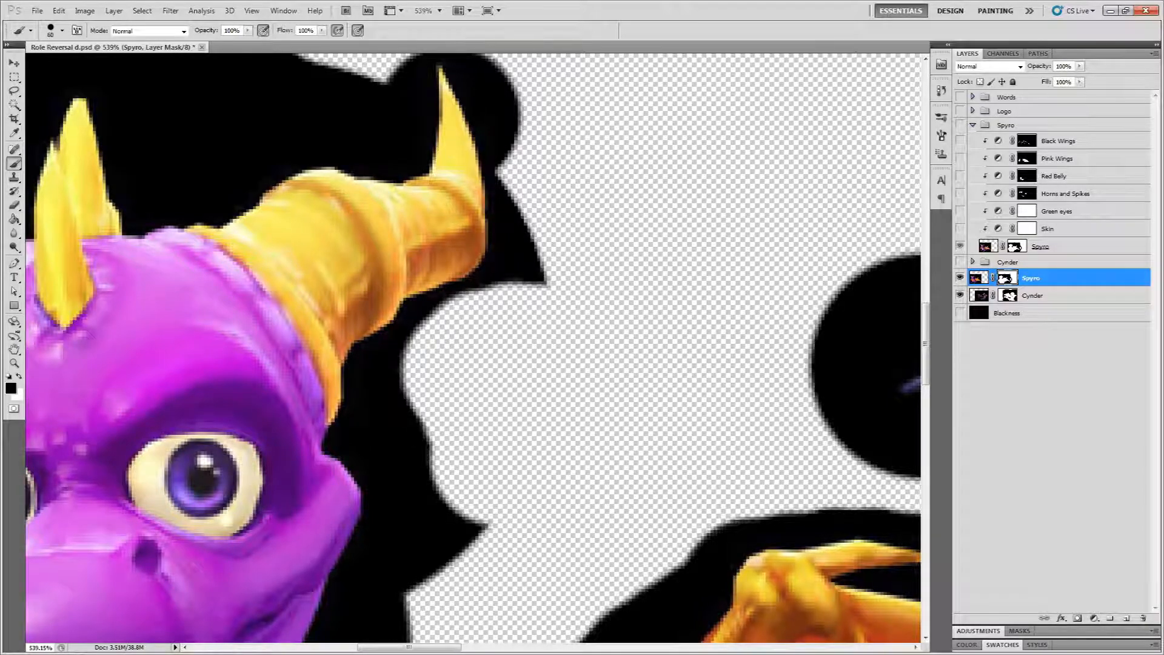
Step: Trim the leftover black on Spyro's mask closely along the underside of his horn with a smaller brush
scroll(480, 383, up, 4)
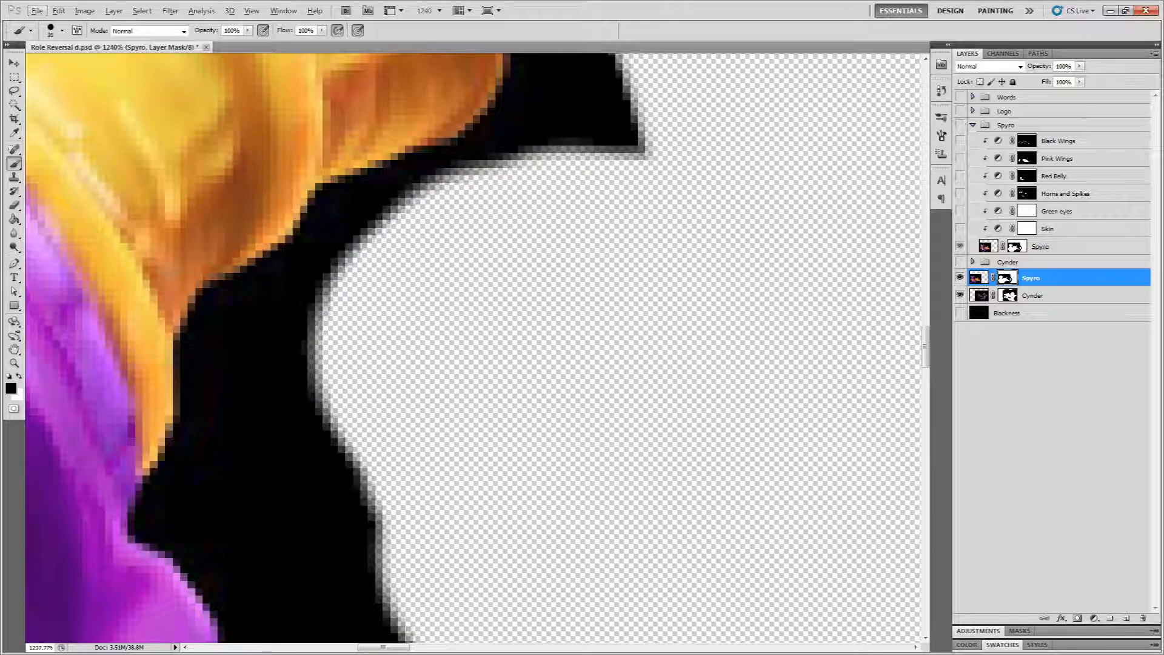
key(bracketleft)
key(bracketleft)
mouse_move(357, 252)
mouse_down()
mouse_move(332, 274)
mouse_move(312, 354)
mouse_move(209, 389)
mouse_move(185, 373)
mouse_move(201, 314)
mouse_move(273, 297)
mouse_move(213, 300)
mouse_move(258, 290)
mouse_move(253, 269)
mouse_move(376, 200)
mouse_move(315, 199)
mouse_move(227, 285)
mouse_up()
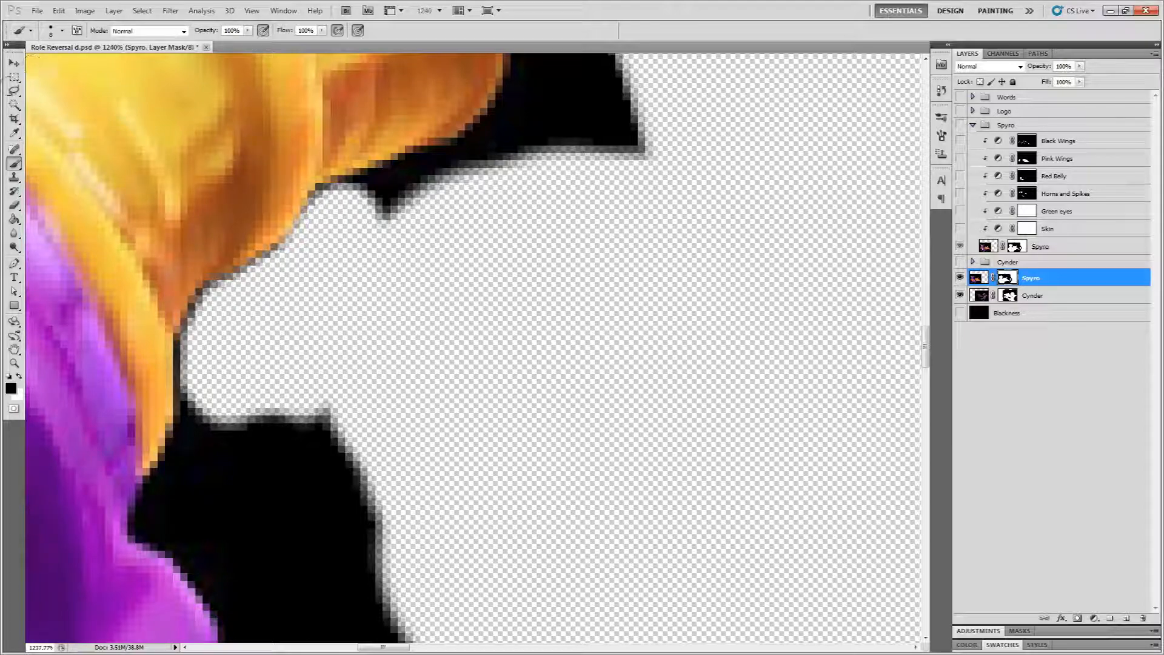
Step: Try Magic Wand selections with tolerance 50 on Spyro's horn and large wing, and clear the selection
click(14, 105)
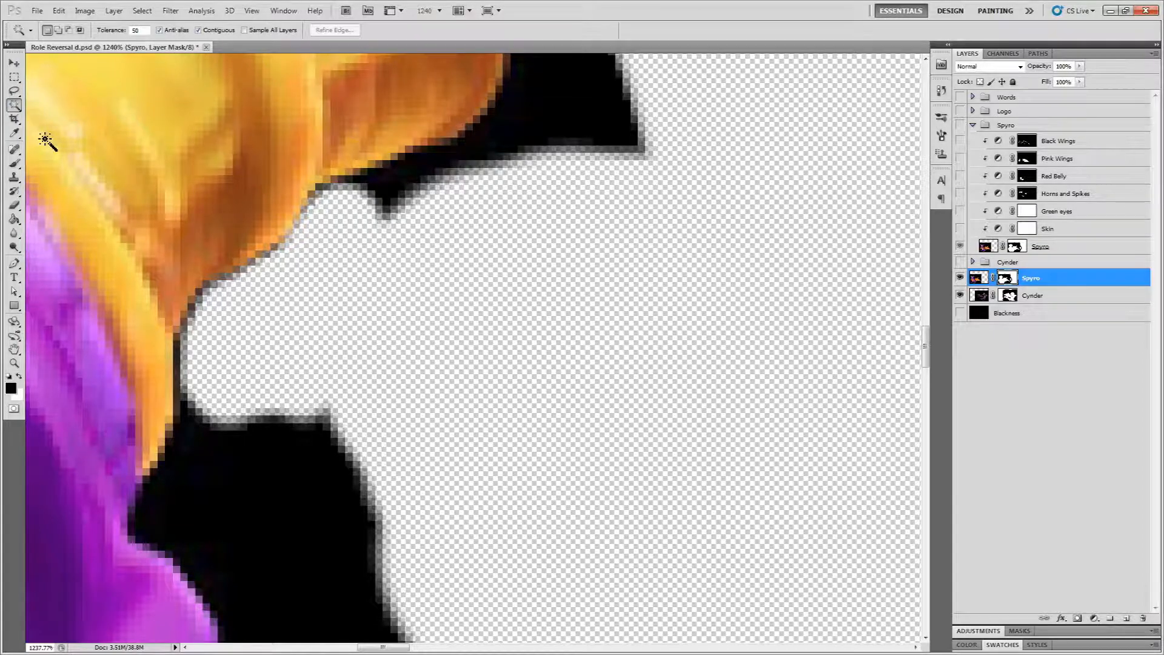
scroll(45, 139, down, 8)
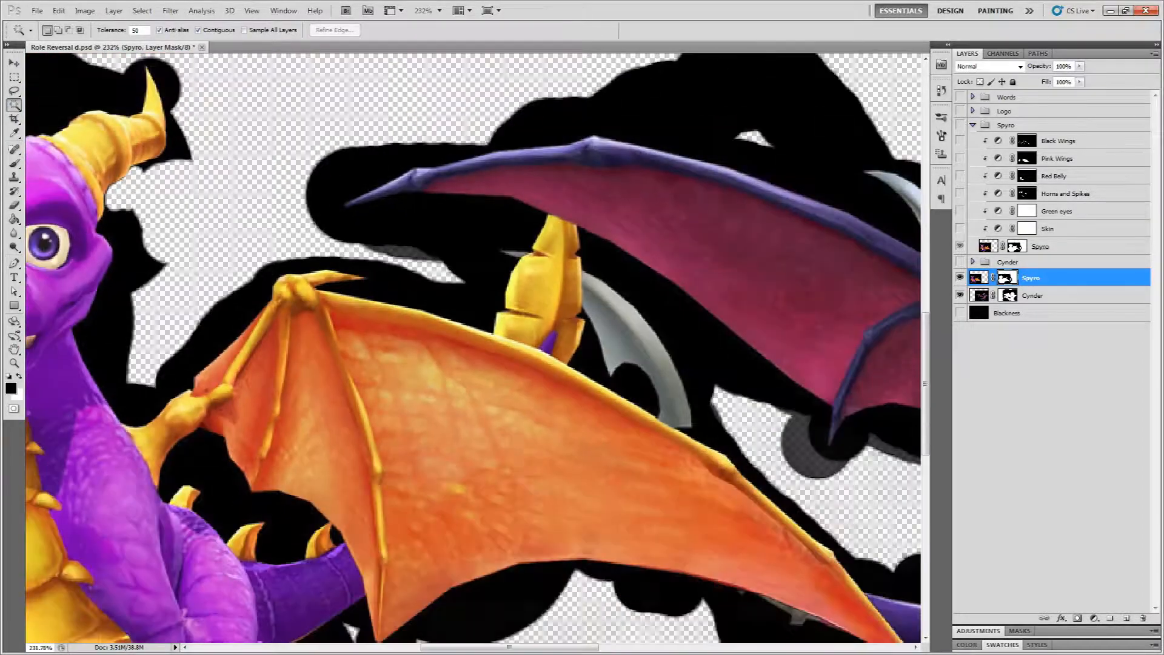
drag(97, 262, 323, 309)
click(287, 220)
click(335, 177)
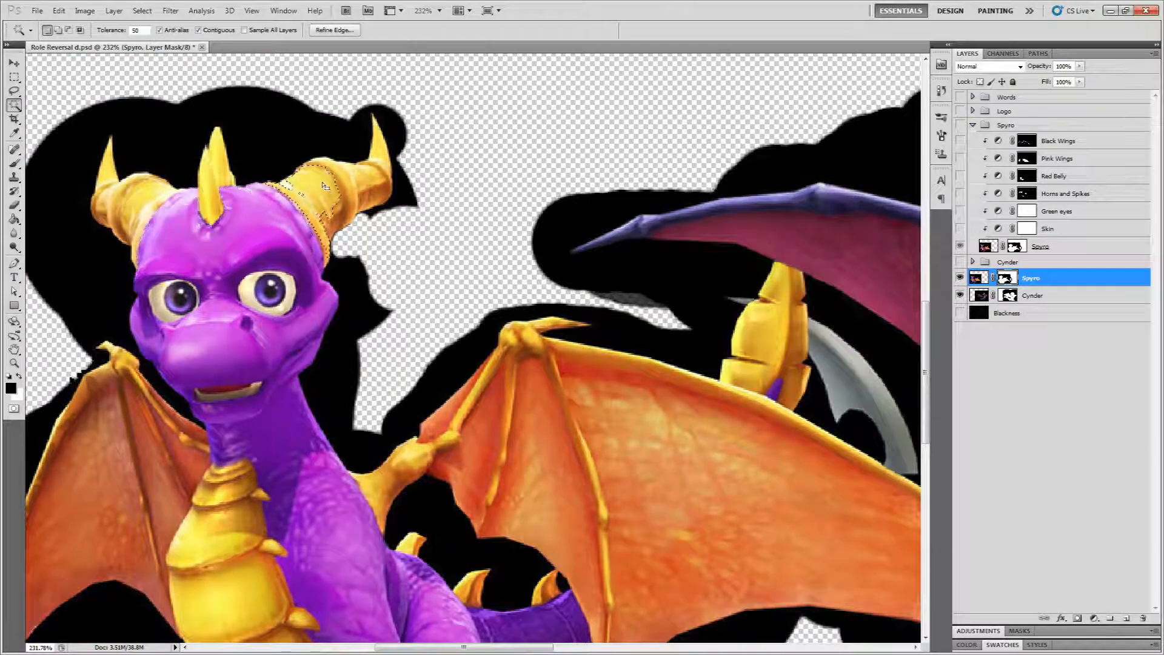
click(576, 361)
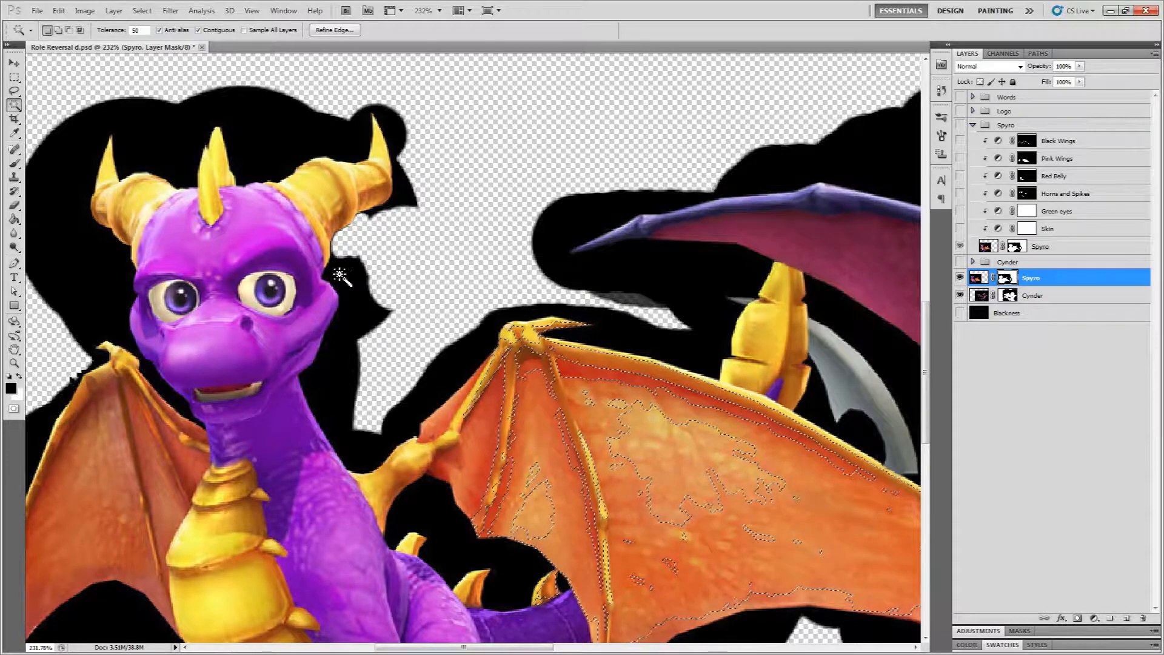
key(ctrl+d)
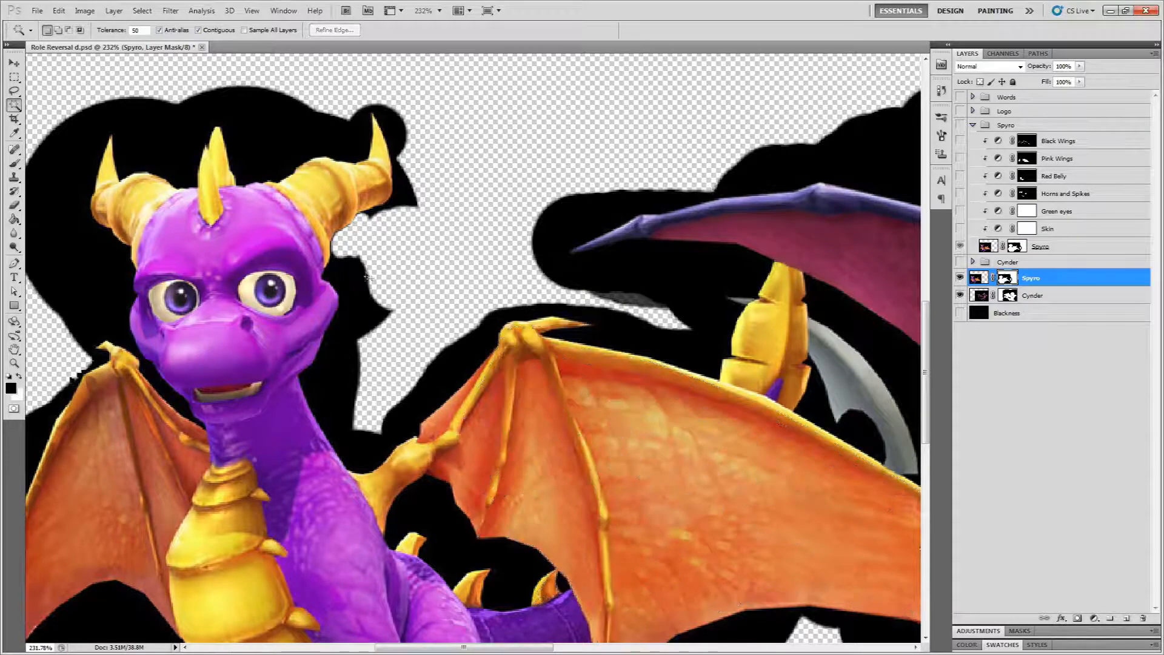
Step: Show the Blackness layer again and collapse the Spyro group
click(960, 313)
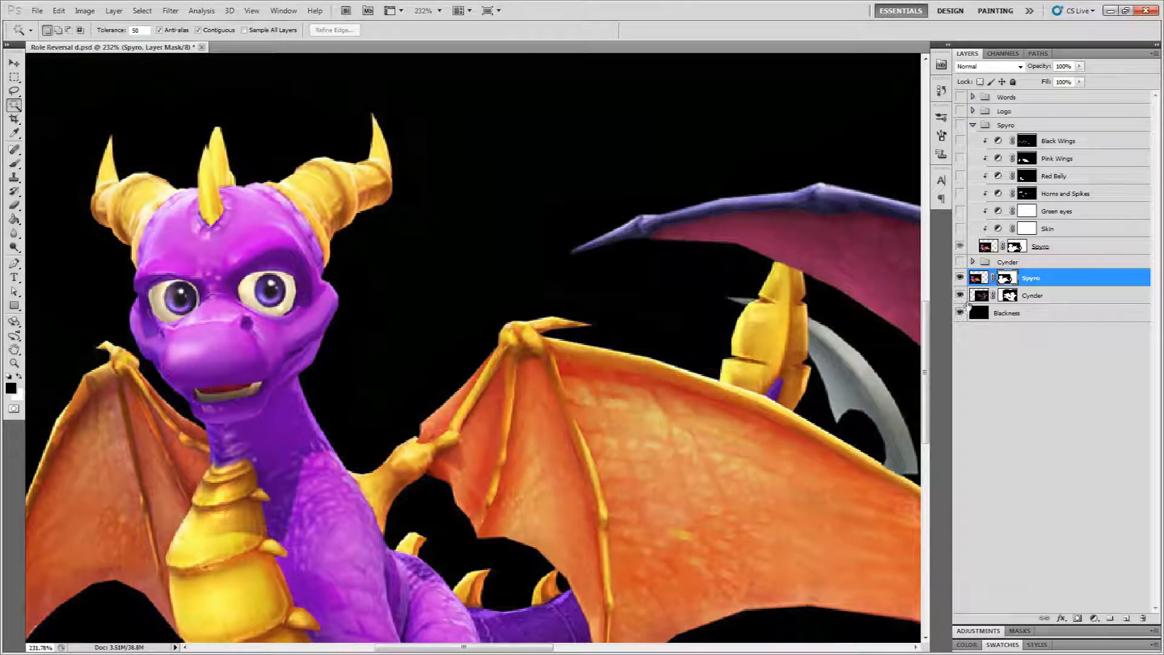
click(973, 125)
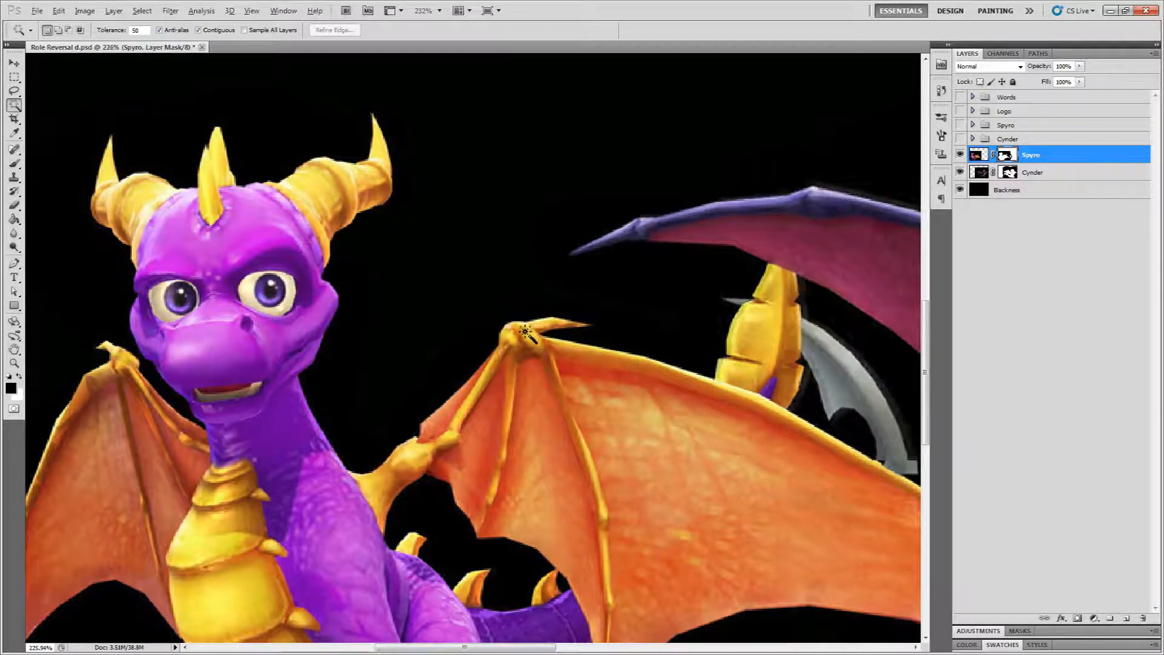
scroll(526, 332, down, 4)
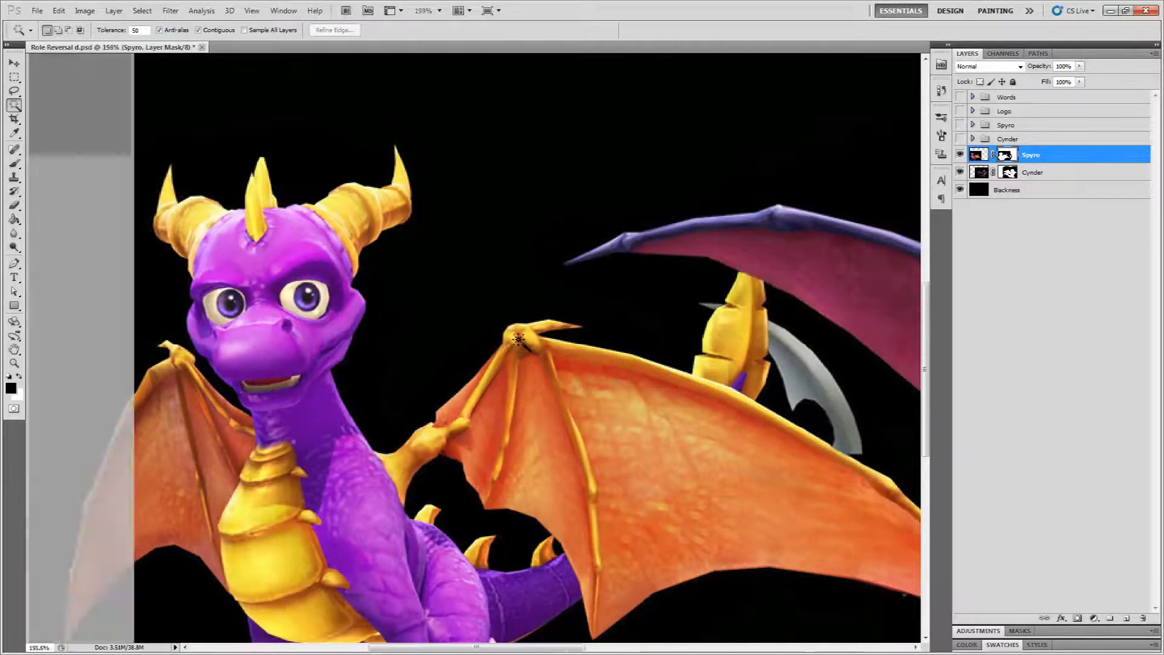
scroll(507, 299, down, 2)
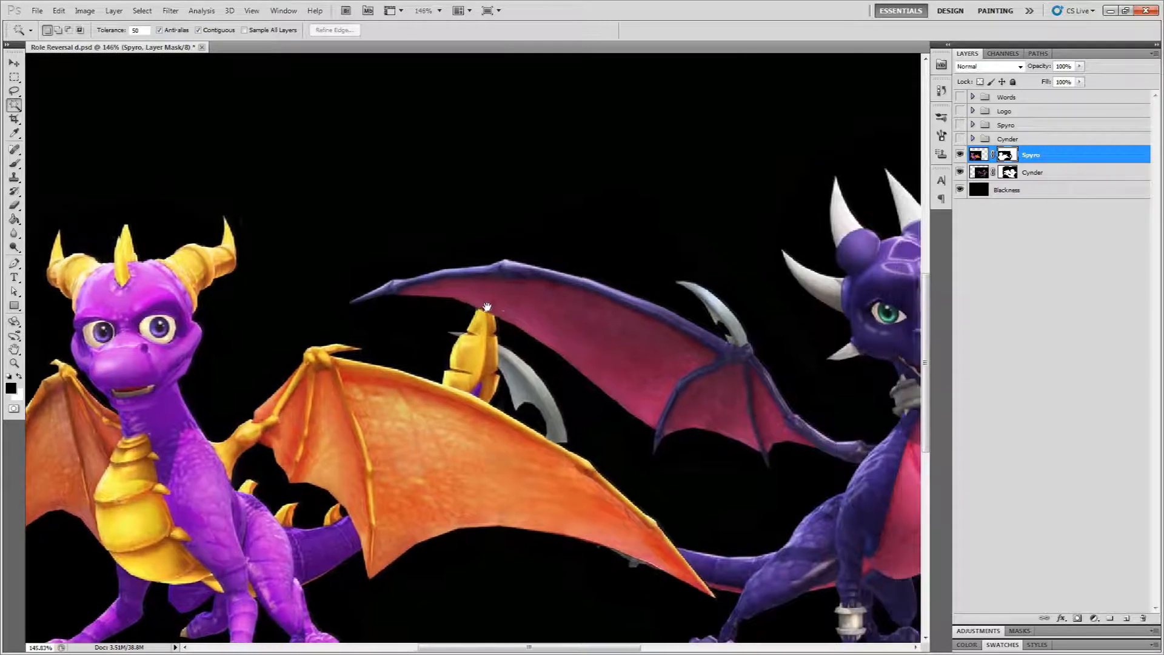
scroll(503, 300, down, 2)
scroll(600, 285, down, 1)
scroll(631, 300, up, 1)
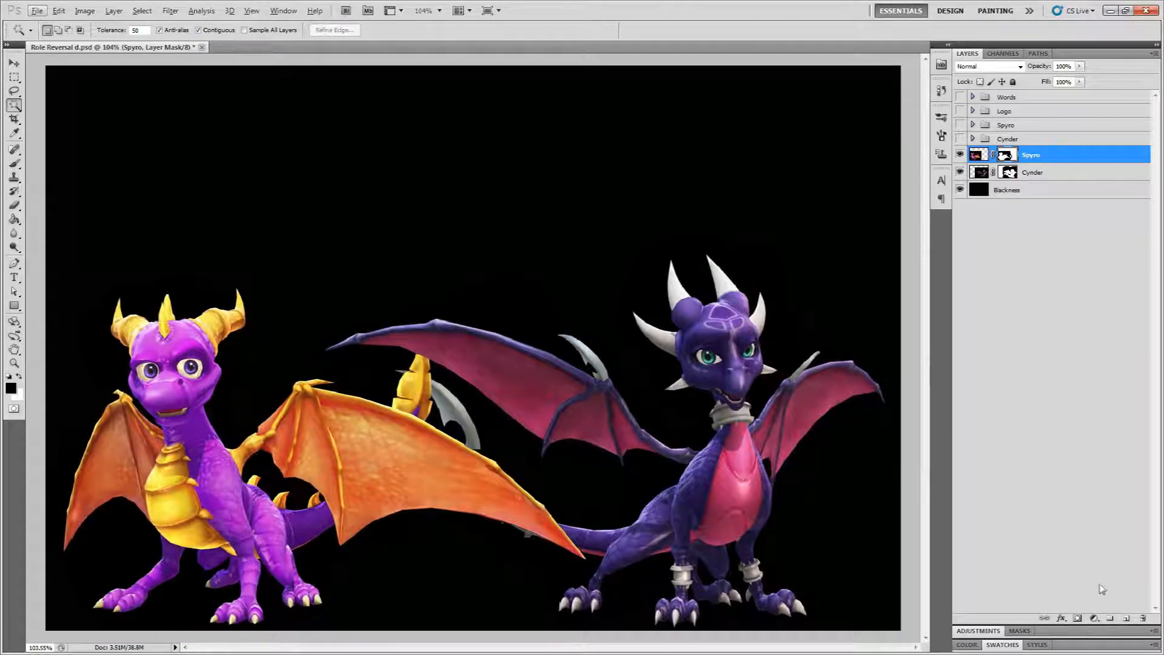
Step: Add an empty layer above Spyro, and set the Brush tool's foreground colour to black with the Spyro layer's image active
click(1127, 619)
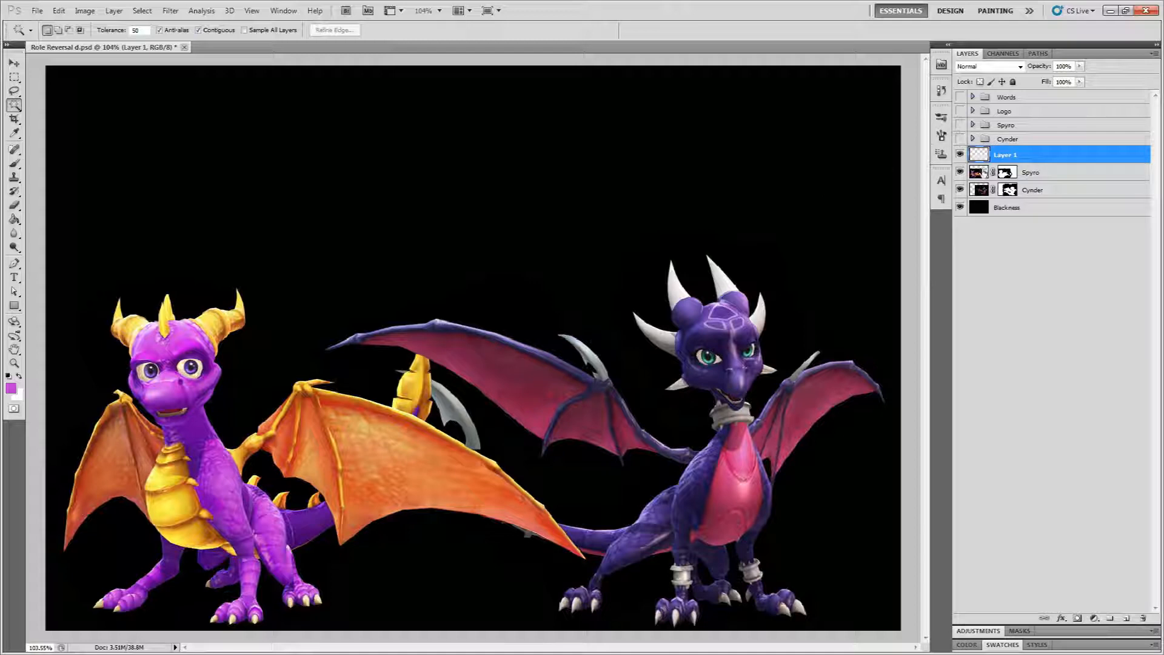
click(974, 172)
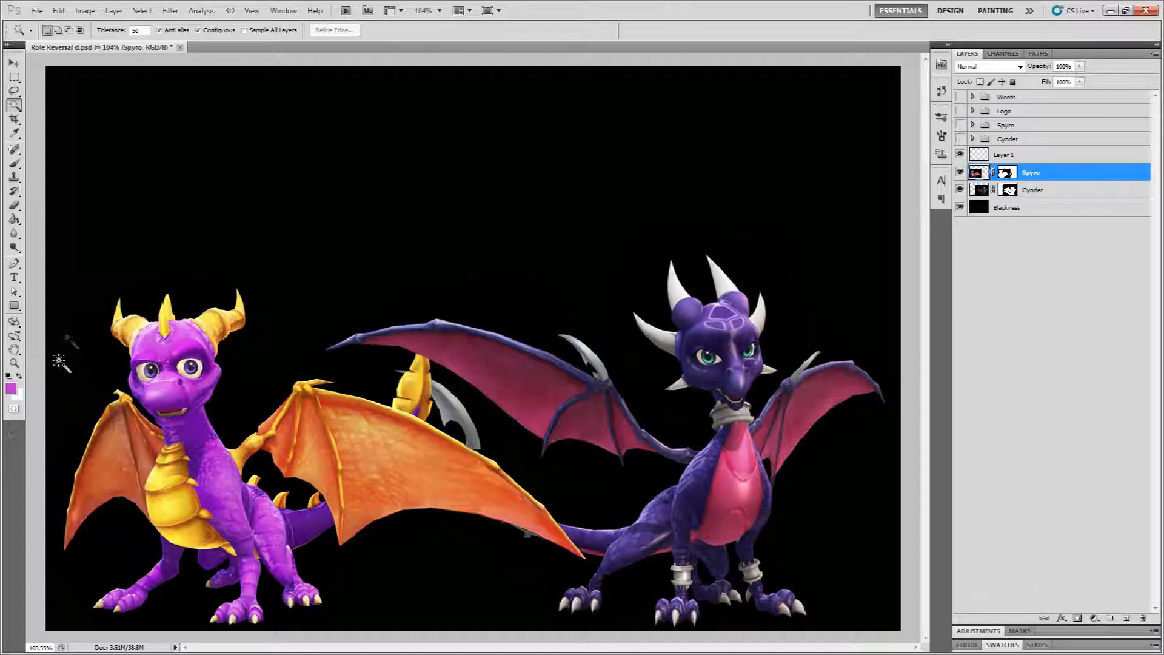
click(14, 163)
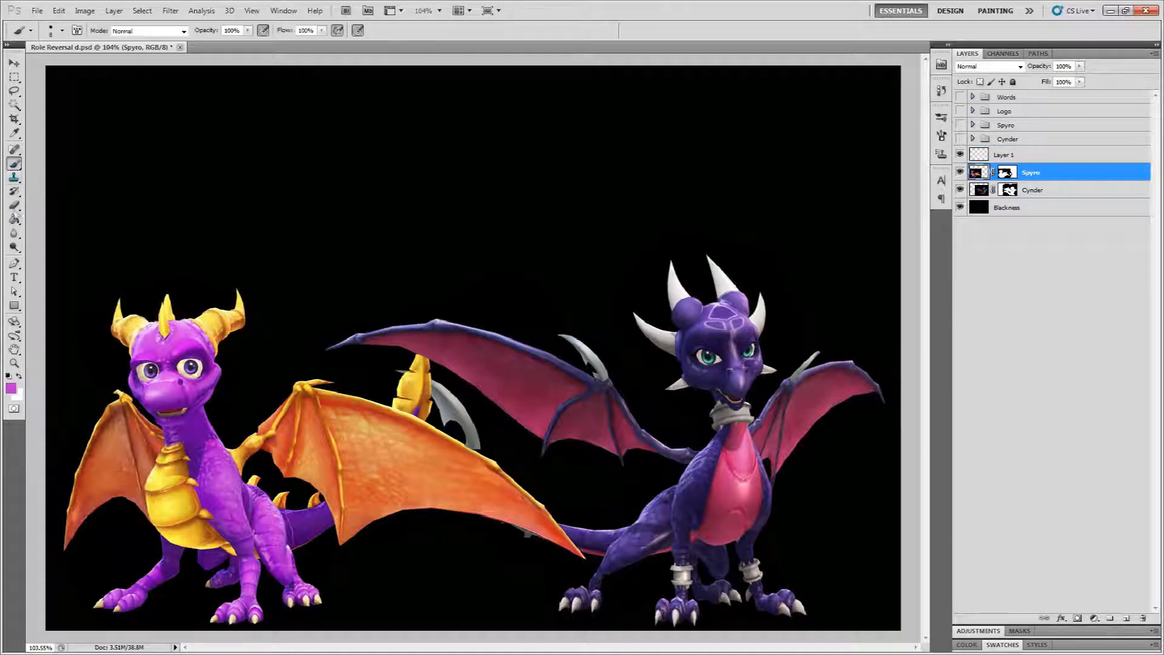
click(11, 388)
mouse_move(795, 290)
mouse_down()
mouse_move(756, 306)
mouse_move(748, 338)
mouse_up()
click(1029, 159)
Step: Paint black strokes directly on the Spyro layer's image over his chest and lower neck
scroll(222, 489, up, 2)
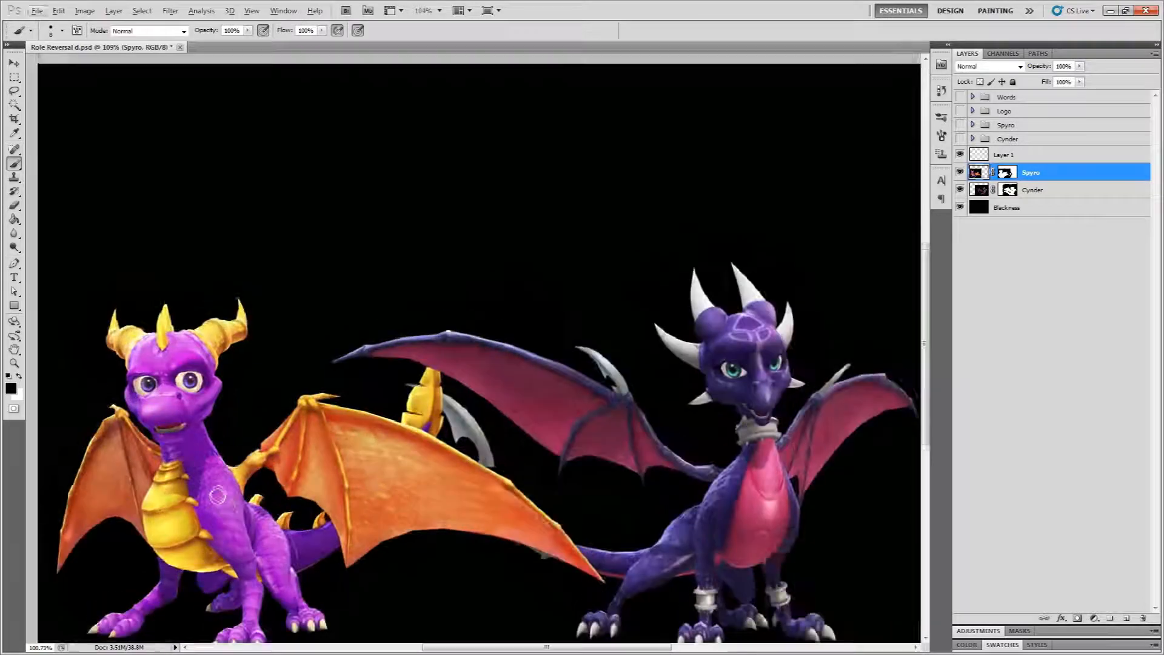
scroll(220, 490, down, 1)
mouse_move(196, 479)
mouse_down()
mouse_move(204, 475)
mouse_move(230, 476)
mouse_move(220, 498)
mouse_move(203, 485)
mouse_move(229, 532)
mouse_move(212, 503)
mouse_move(214, 521)
mouse_move(238, 541)
mouse_move(220, 485)
mouse_up()
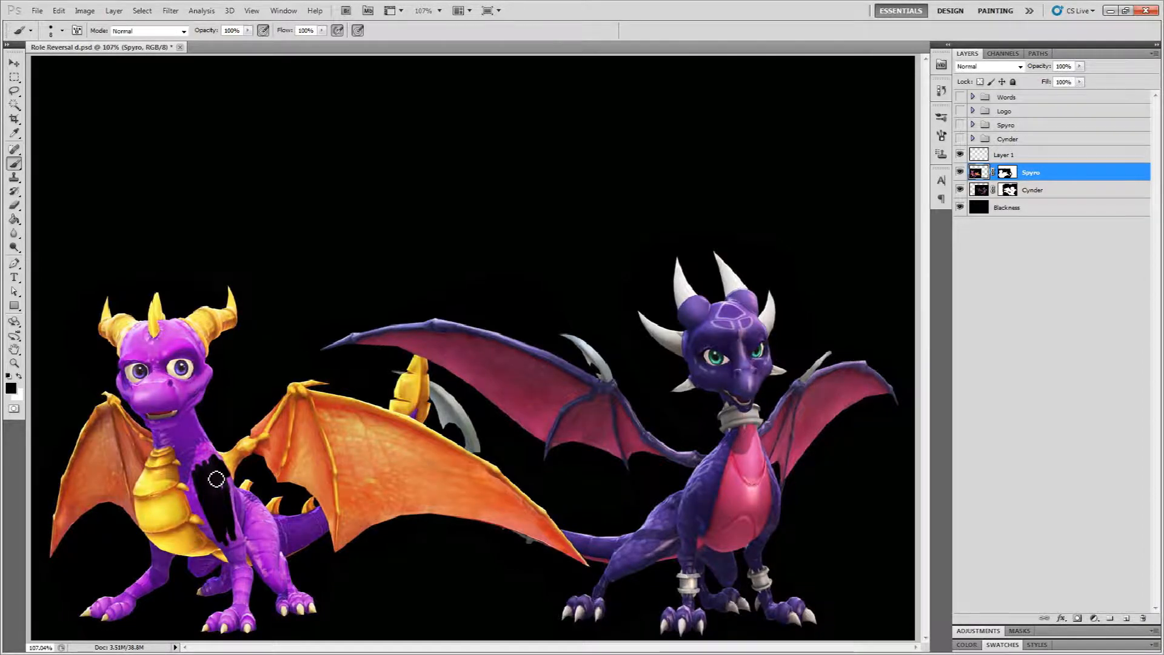
scroll(215, 474, up, 4)
scroll(215, 470, up, 2)
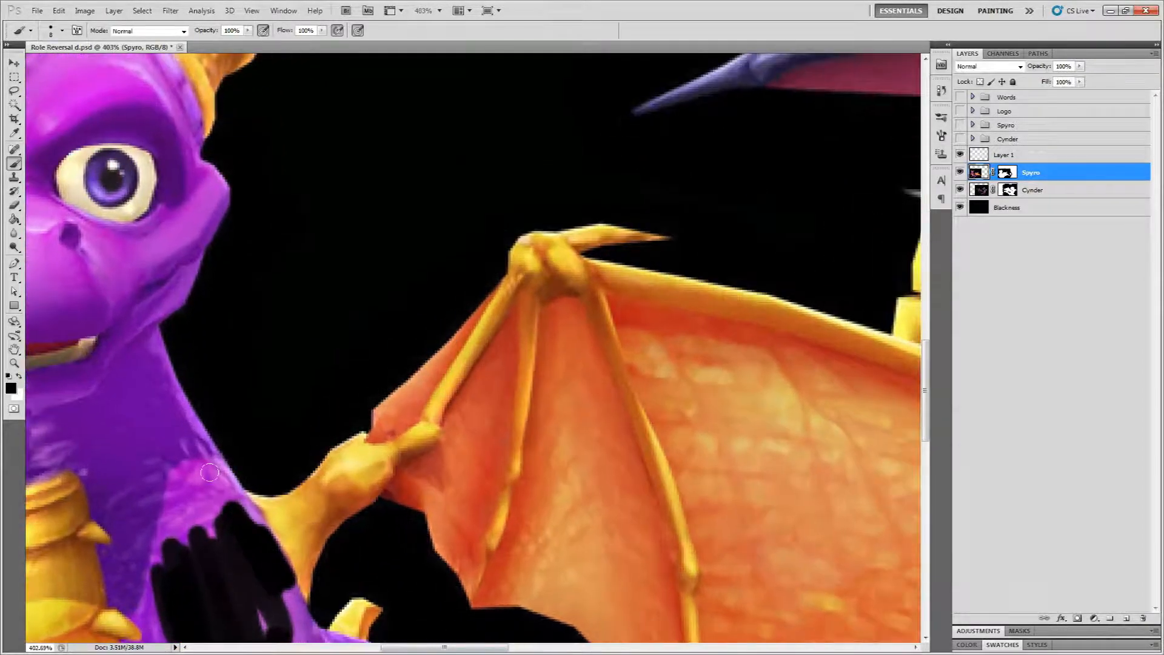
mouse_move(231, 492)
mouse_down()
mouse_move(220, 616)
mouse_move(226, 447)
mouse_move(267, 344)
mouse_move(241, 377)
mouse_move(298, 484)
mouse_up()
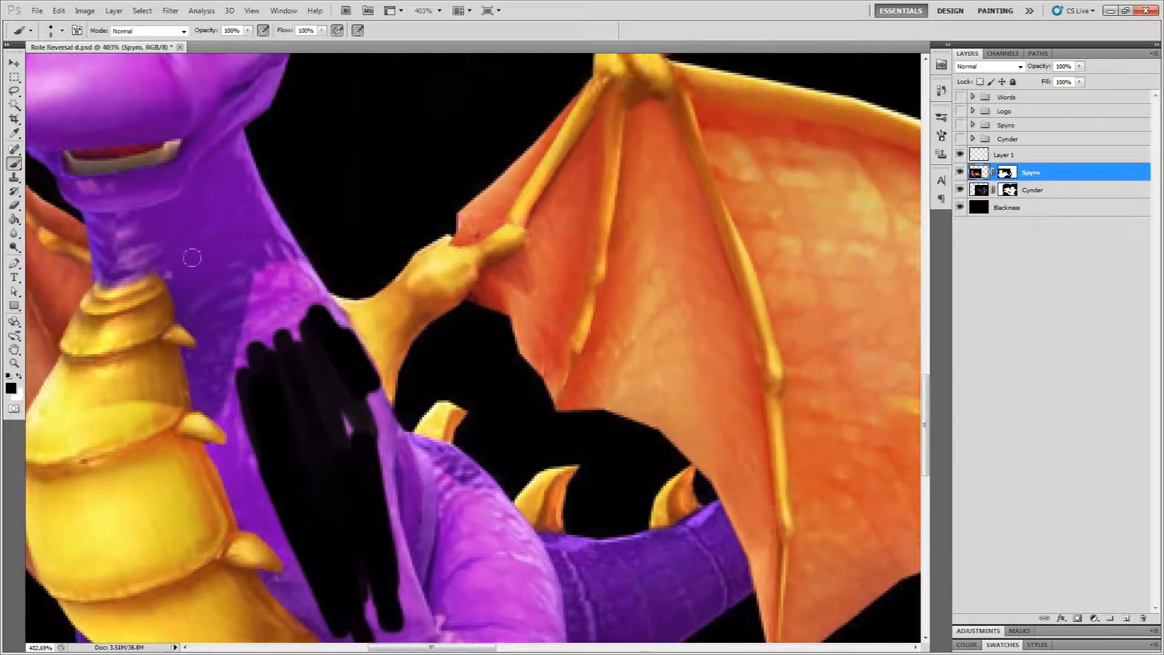
mouse_move(234, 333)
mouse_down()
mouse_move(252, 284)
mouse_move(243, 390)
mouse_move(275, 280)
mouse_move(291, 300)
mouse_move(310, 276)
mouse_move(268, 282)
mouse_move(245, 258)
mouse_move(266, 300)
mouse_move(276, 268)
mouse_move(286, 350)
mouse_move(222, 340)
mouse_move(227, 399)
mouse_move(222, 374)
mouse_move(243, 429)
mouse_move(235, 481)
mouse_move(219, 461)
mouse_move(270, 520)
mouse_move(245, 515)
mouse_up()
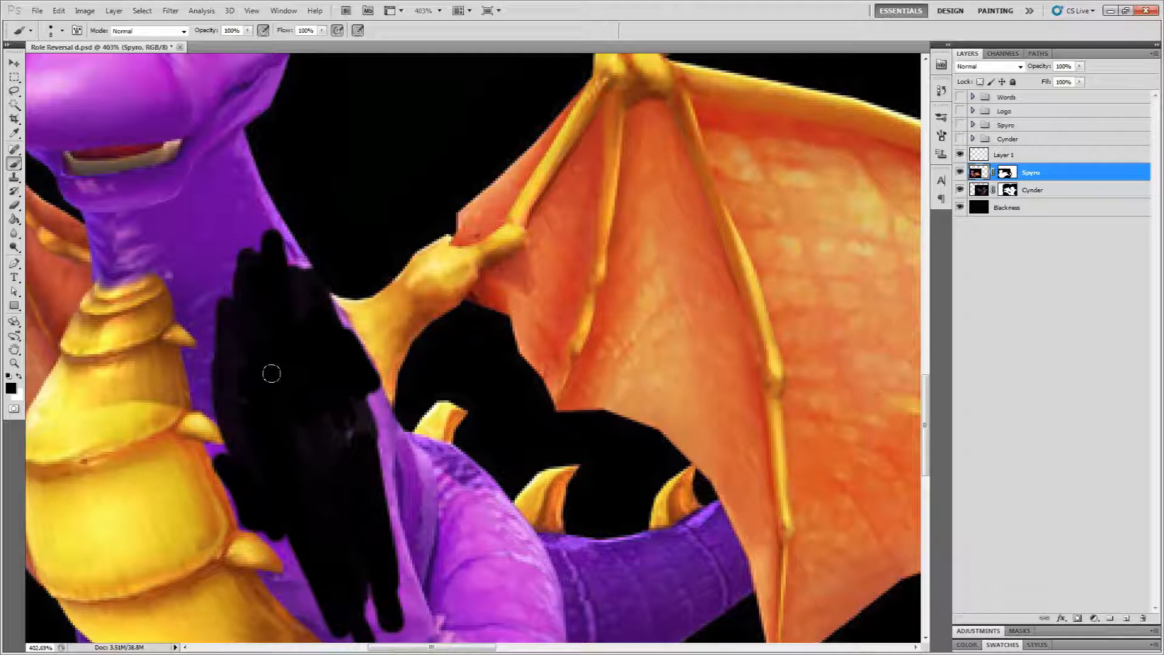
Step: Undo the black strokes painted on Spyro's chest and return to the empty layer
key(ctrl+alt+z)
key(ctrl+alt+z)
key(ctrl+alt+z)
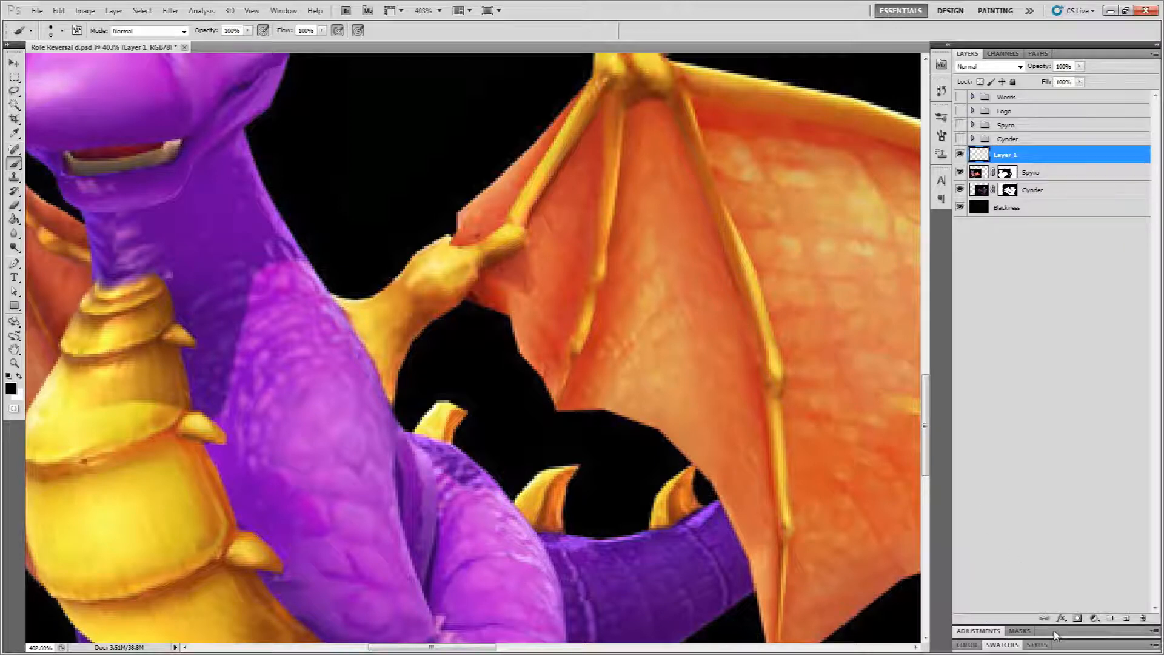
Step: Add a Hue/Saturation adjustment layer above the dragons and delete the empty Layer 1
click(986, 631)
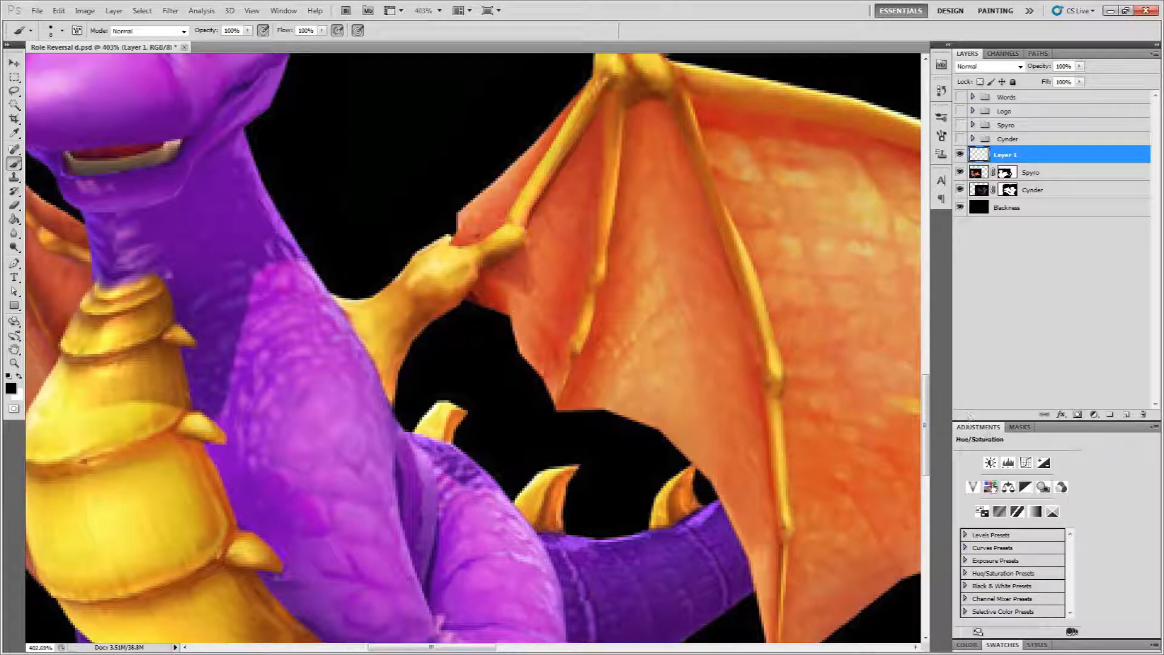
click(991, 490)
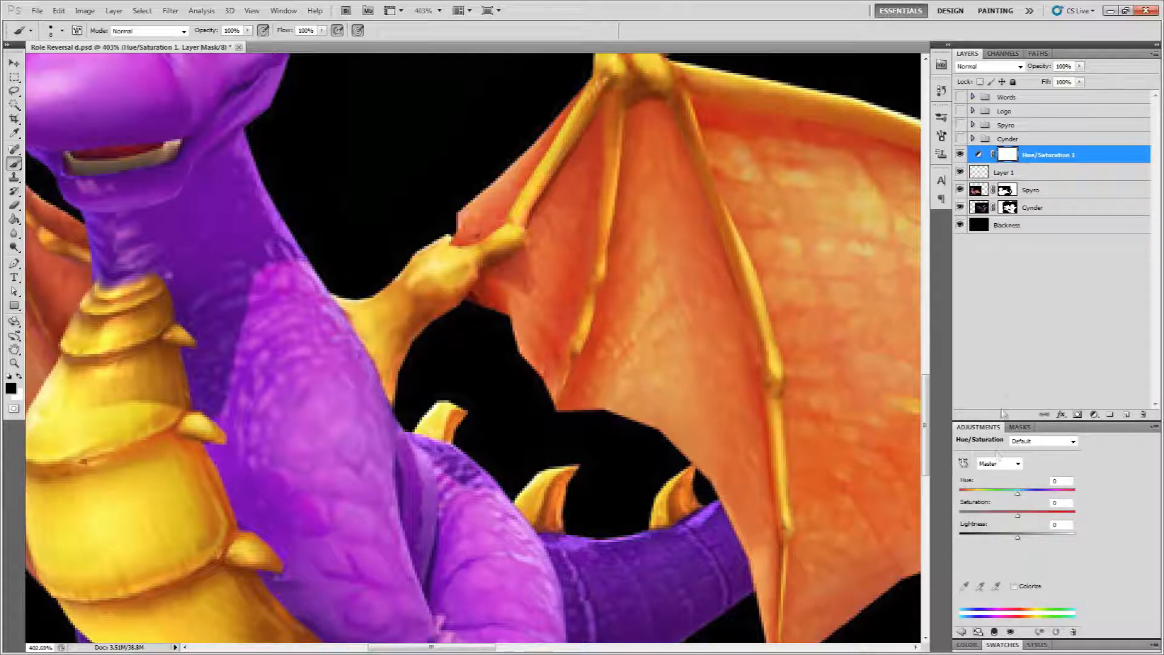
drag(1019, 176, 1144, 415)
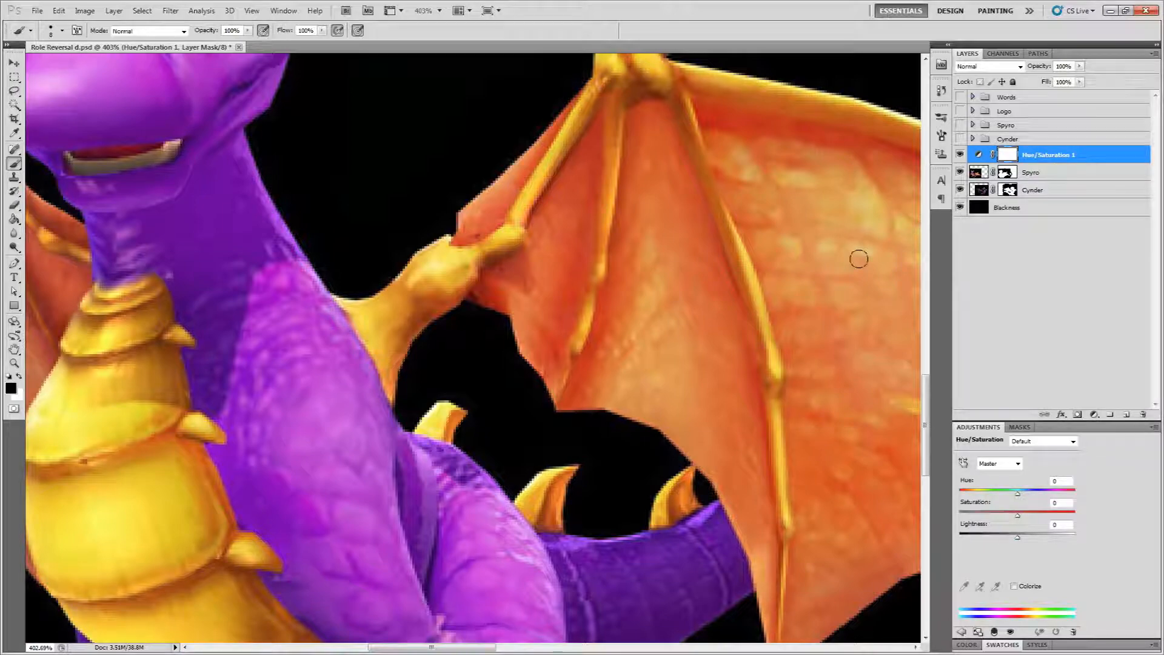
Step: Set the Hue/Saturation adjustment to hue +26, saturation 0 and lightness 0
scroll(858, 259, down, 5)
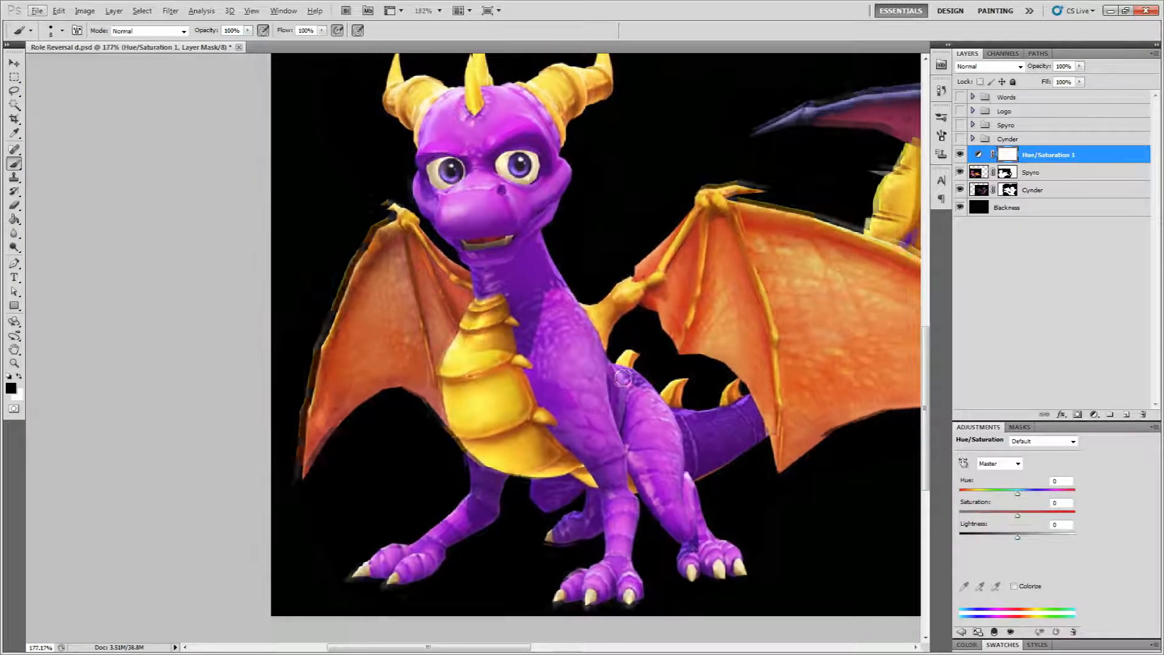
drag(779, 275, 538, 343)
scroll(588, 327, down, 3)
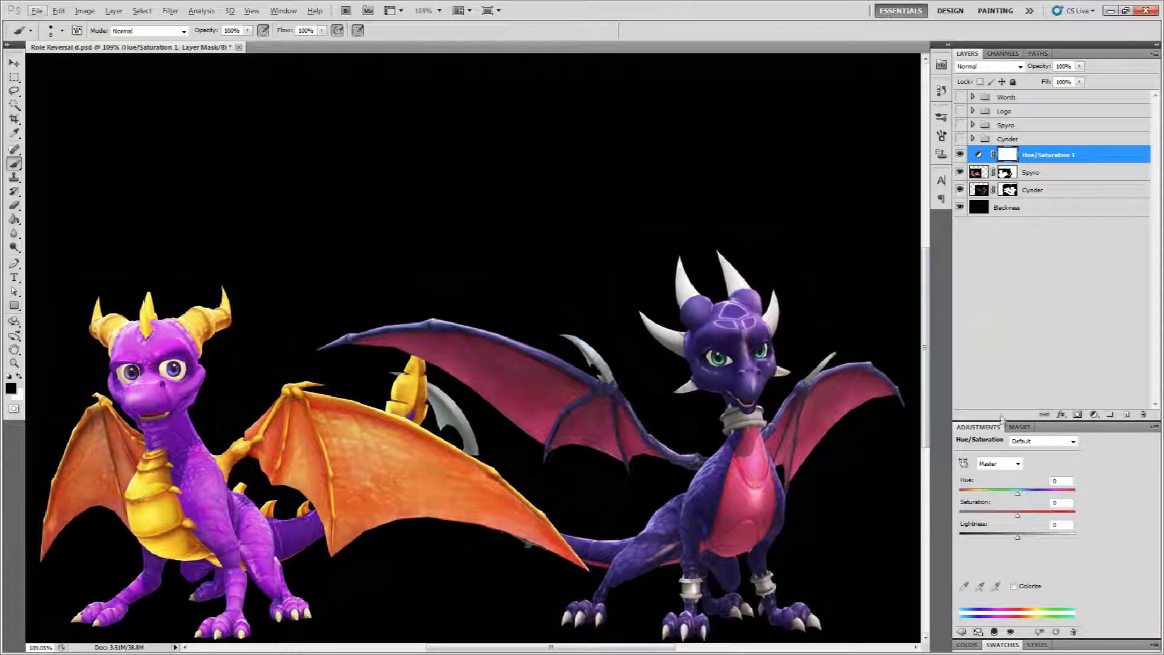
drag(1020, 494, 1026, 528)
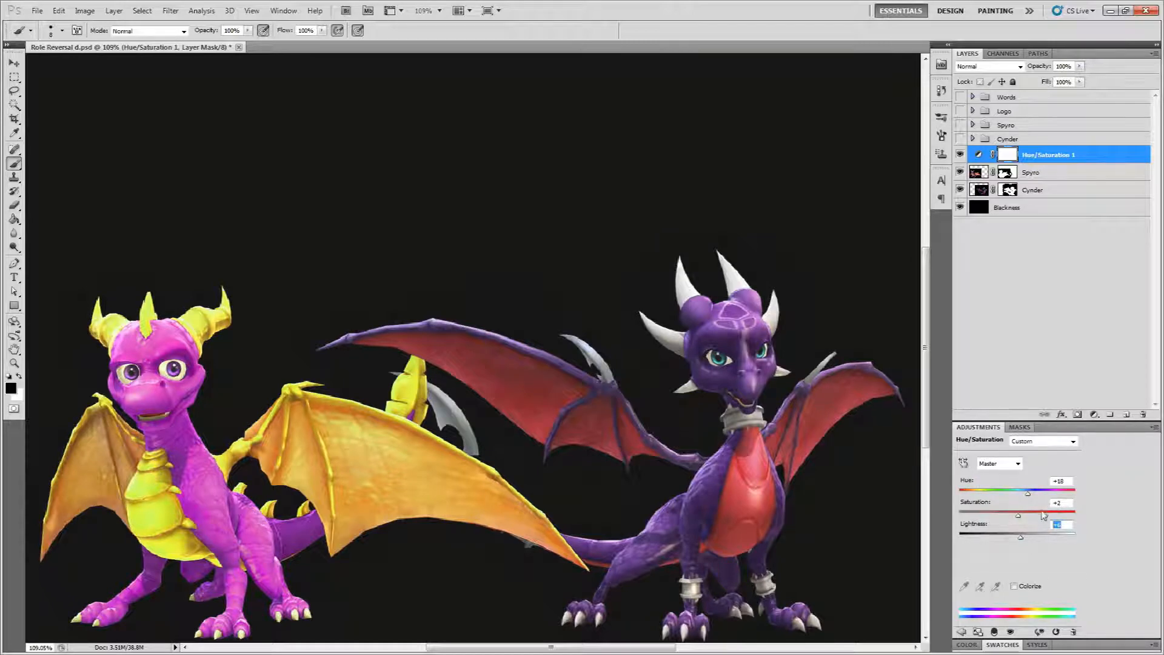
text(0)
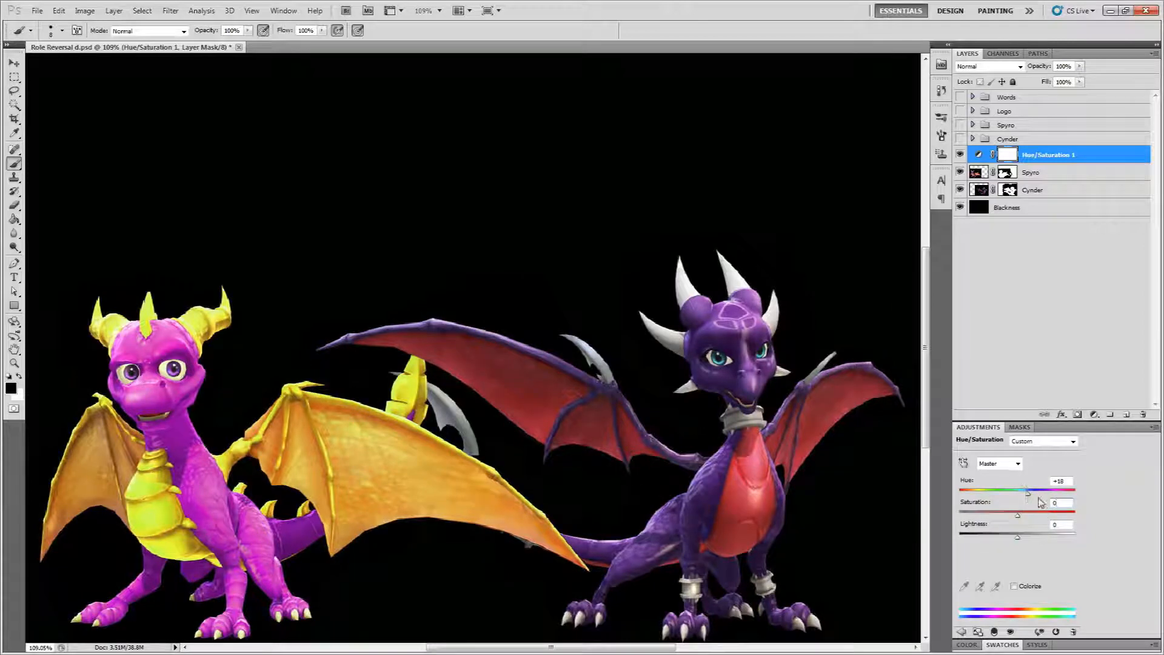
mouse_move(1029, 495)
mouse_down()
mouse_move(1057, 498)
mouse_move(1034, 498)
mouse_up()
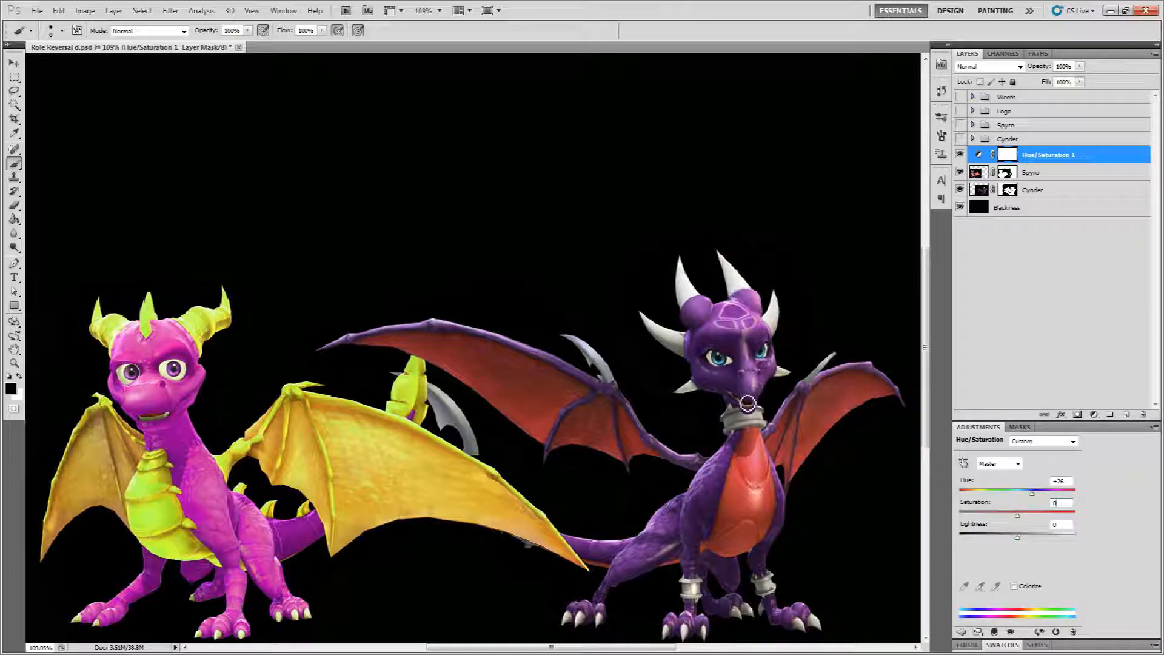
drag(795, 484, 648, 464)
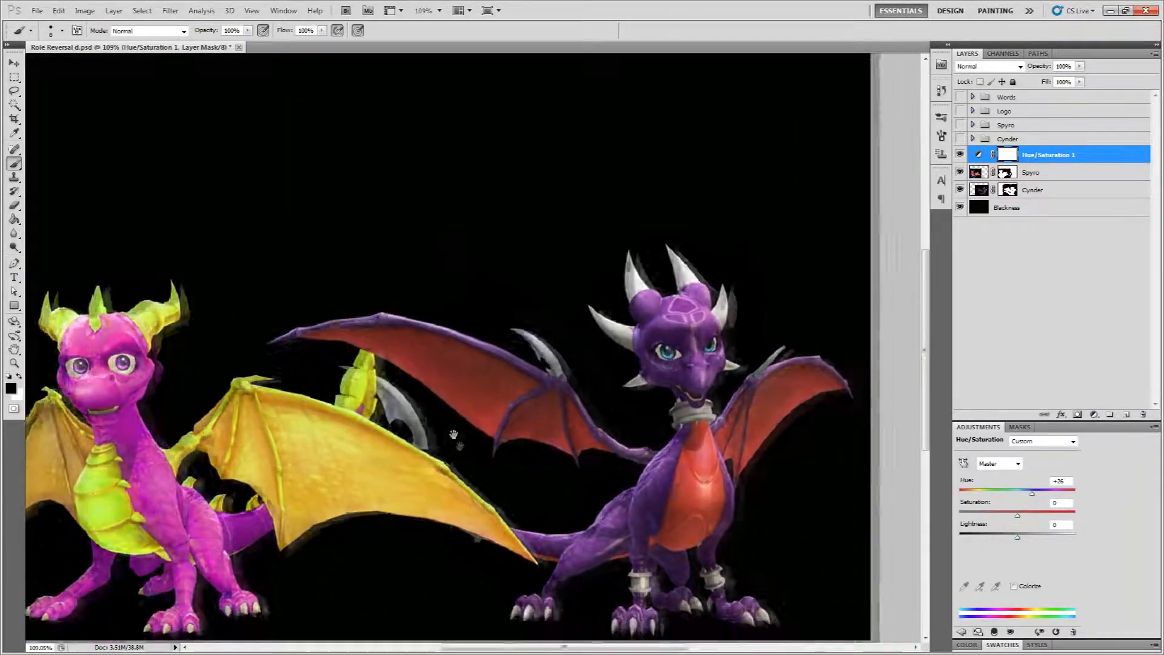
mouse_move(454, 434)
mouse_down()
mouse_move(408, 408)
mouse_move(394, 423)
mouse_up()
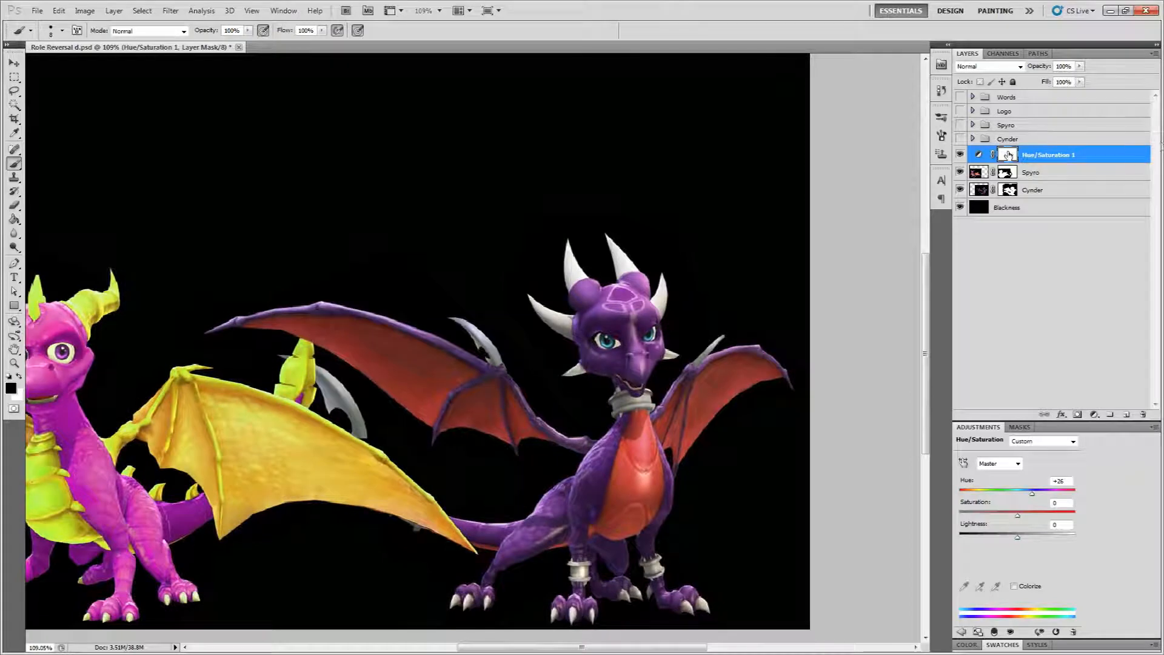
Step: Hide the Blackness layer to examine the masked edges around both dragons, and show the layer again
click(959, 208)
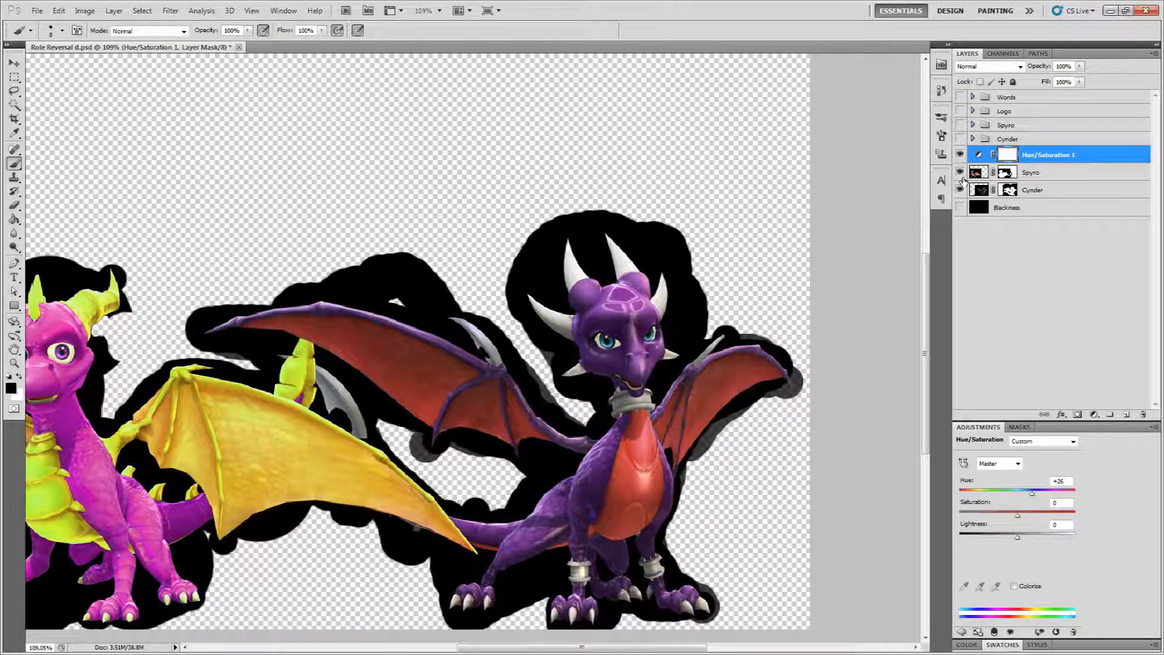
mouse_move(360, 391)
mouse_down()
mouse_move(540, 405)
mouse_move(492, 392)
mouse_up()
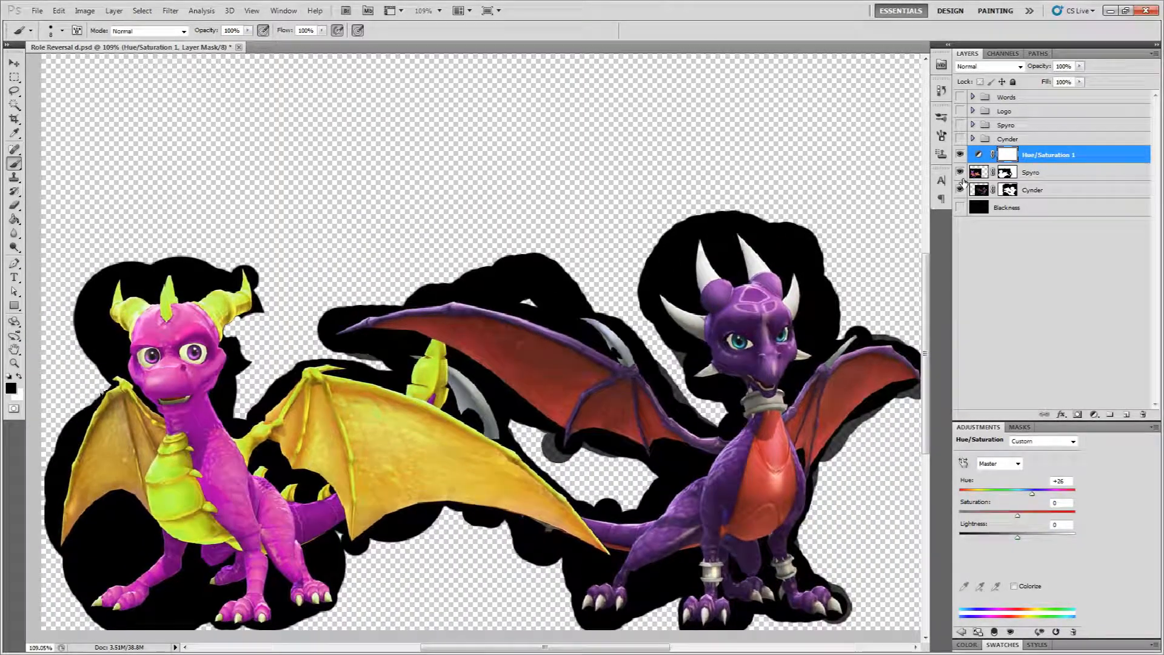
click(960, 210)
mouse_move(840, 283)
mouse_down()
mouse_move(564, 276)
mouse_move(623, 292)
mouse_up()
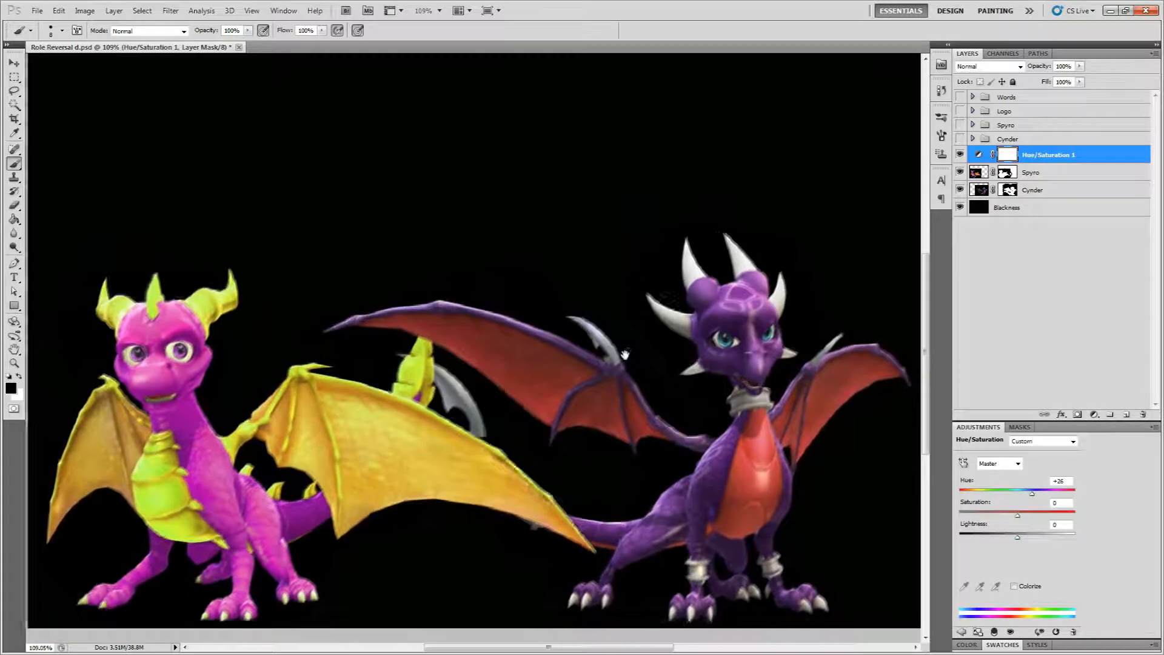
drag(624, 354, 610, 346)
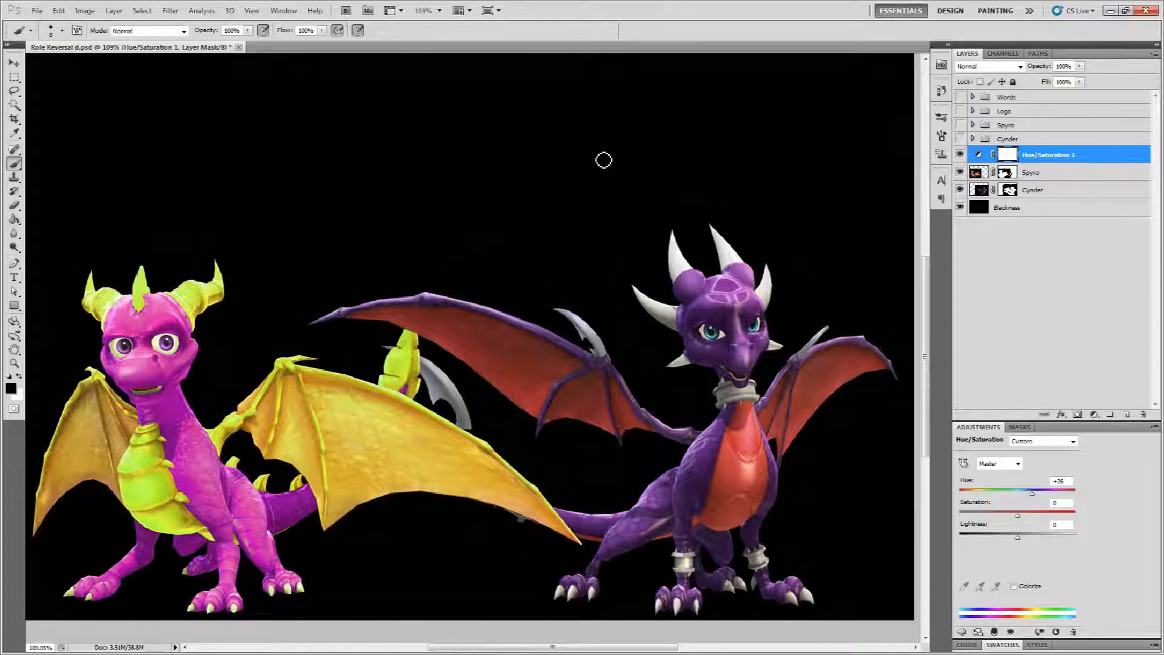
Step: Fill the Hue/Saturation 1 layer mask with black at 100% opacity in Normal mode
click(59, 11)
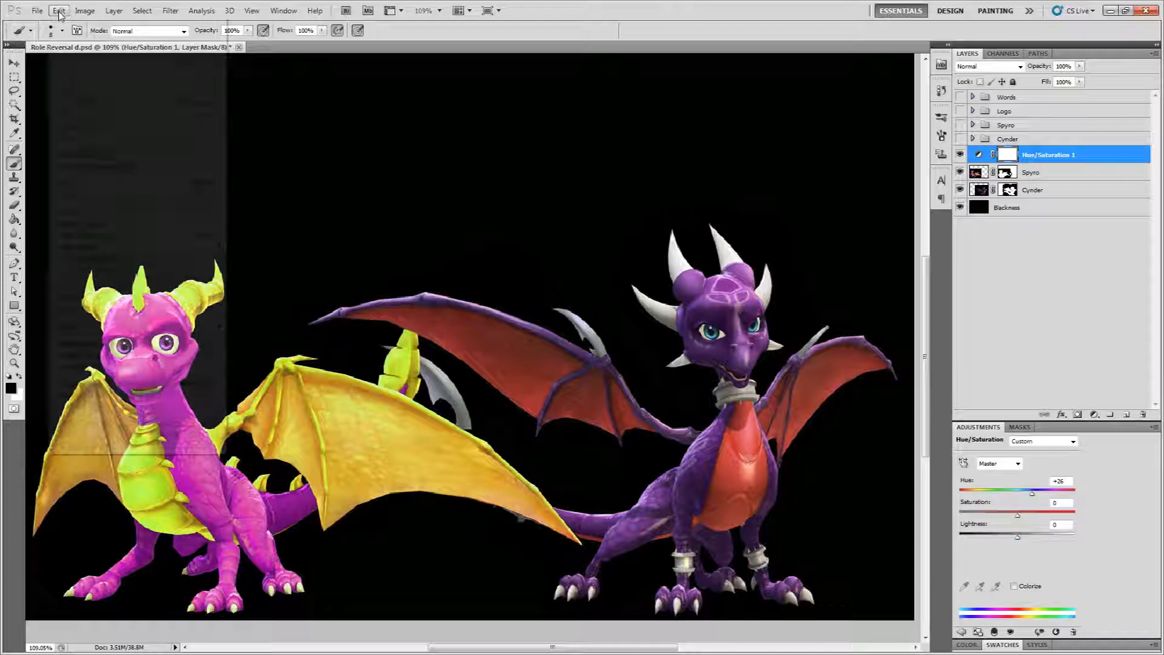
click(86, 184)
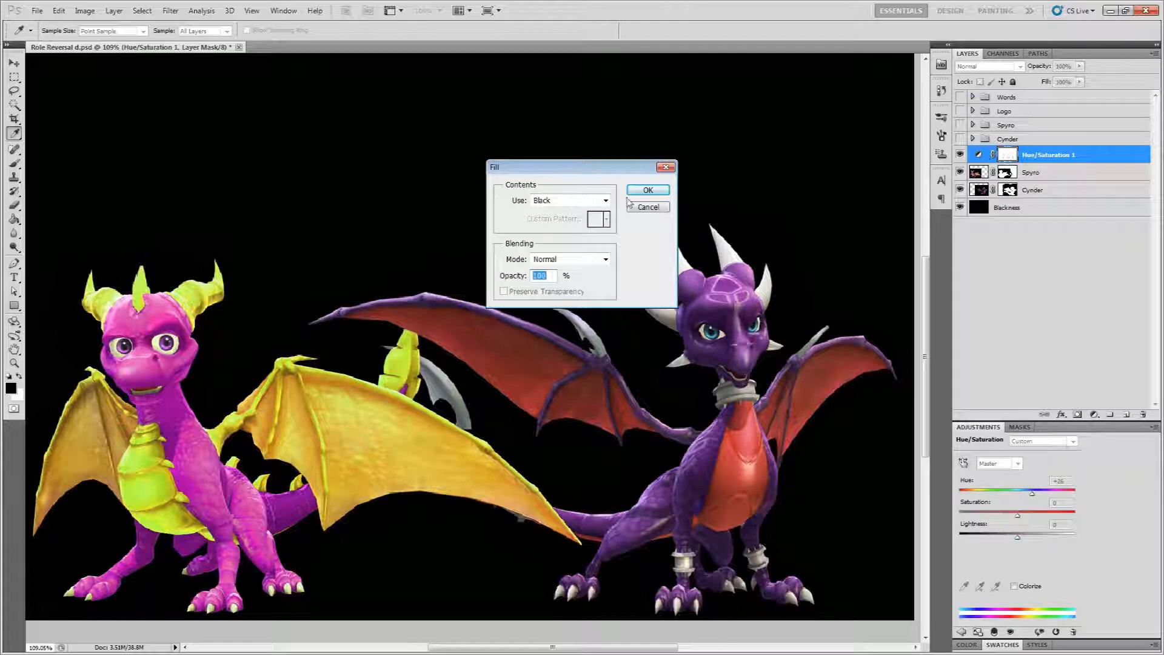
click(647, 190)
Step: Paint white with a small brush on the Hue/Saturation 1 mask over Cynder's shoulder beside her belly
key(b)
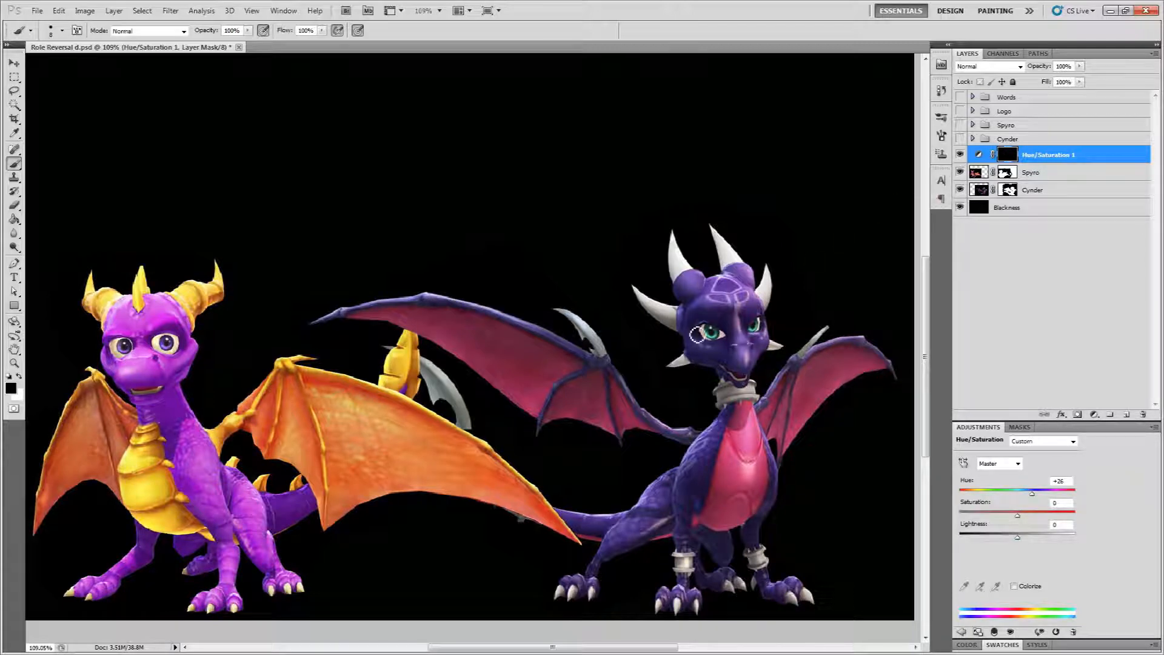
key(x)
scroll(627, 401, up, 5)
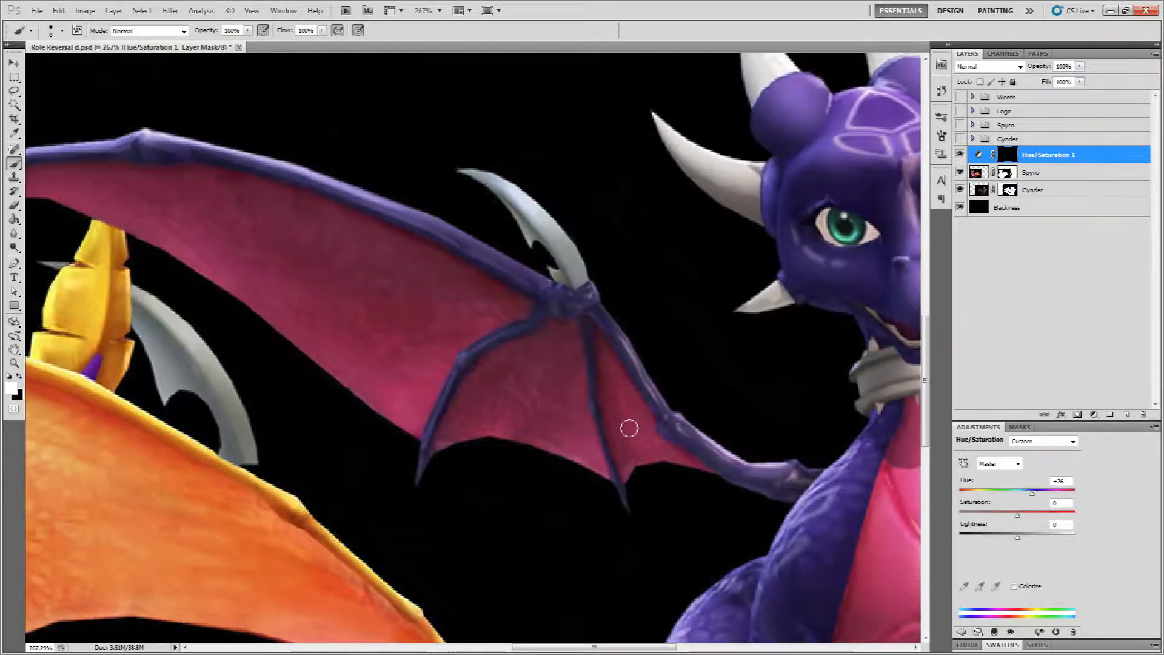
drag(672, 469, 262, 333)
scroll(372, 376, up, 1)
mouse_move(423, 418)
mouse_down()
mouse_move(431, 376)
mouse_move(413, 415)
mouse_move(407, 402)
mouse_move(439, 342)
mouse_move(425, 427)
mouse_move(477, 295)
mouse_move(410, 383)
mouse_move(417, 364)
mouse_move(474, 285)
mouse_move(401, 392)
mouse_move(372, 412)
mouse_move(371, 423)
mouse_move(384, 416)
mouse_move(380, 457)
mouse_move(410, 427)
mouse_move(404, 456)
mouse_move(417, 450)
mouse_move(428, 427)
mouse_move(420, 471)
mouse_move(453, 385)
mouse_move(442, 344)
mouse_move(395, 394)
mouse_up()
key(space)
drag(341, 461, 414, 355)
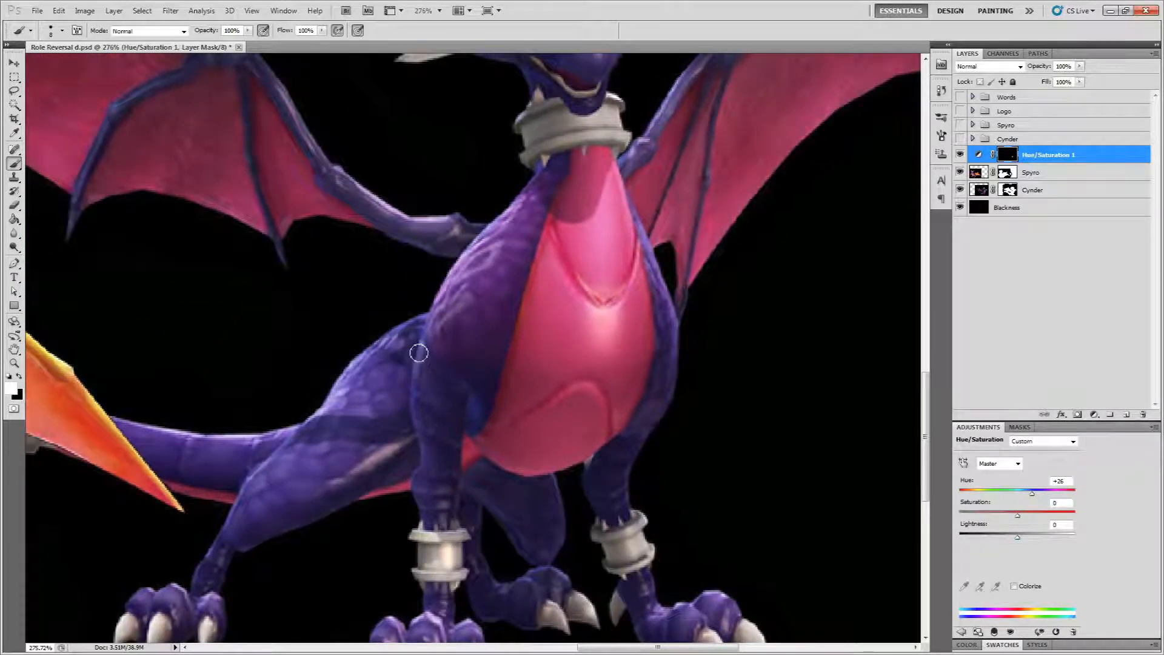
Step: Enlarge the brush to 30 and paint white on the Hue/Saturation 1 mask over Cynder's foreleg, hind leg and tail
scroll(418, 353, up, 4)
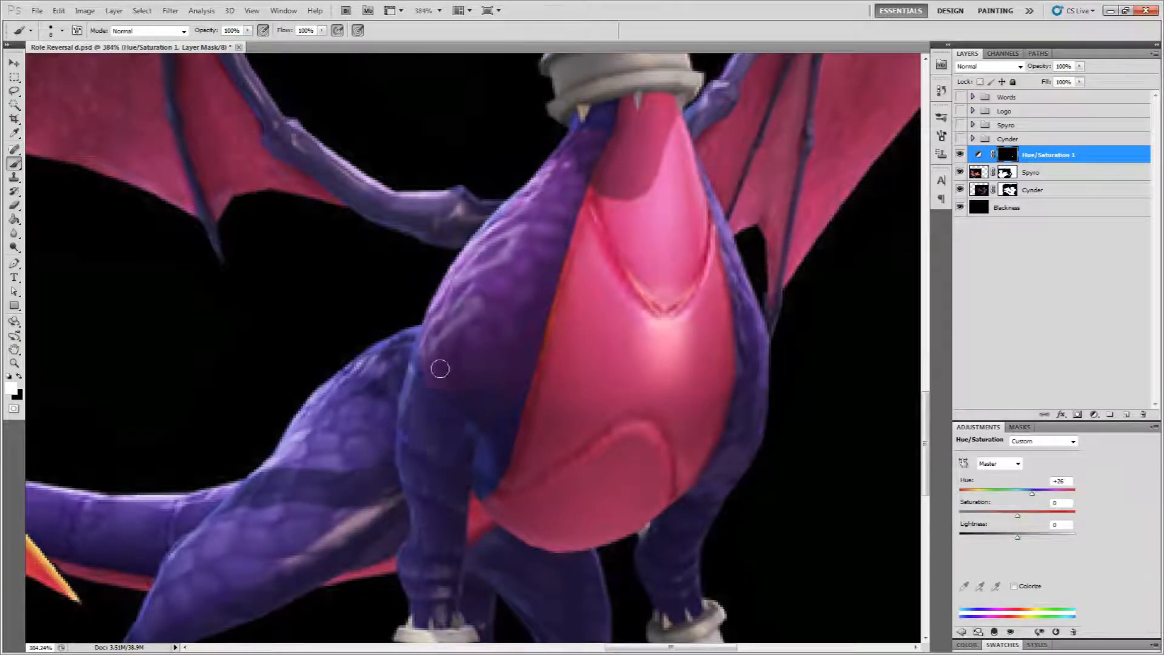
key(bracketright)
key(bracketright)
key(bracketright)
mouse_move(392, 385)
mouse_down()
mouse_move(337, 425)
mouse_move(266, 444)
mouse_up()
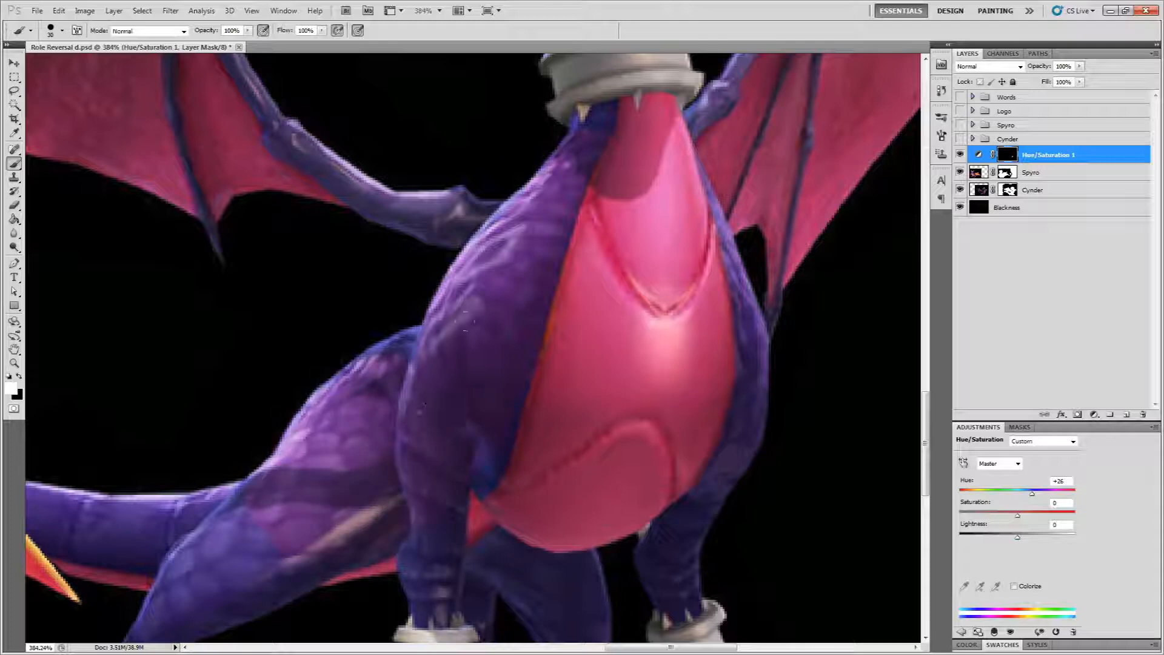
drag(260, 513, 191, 570)
right_click(434, 411)
drag(269, 526, 370, 392)
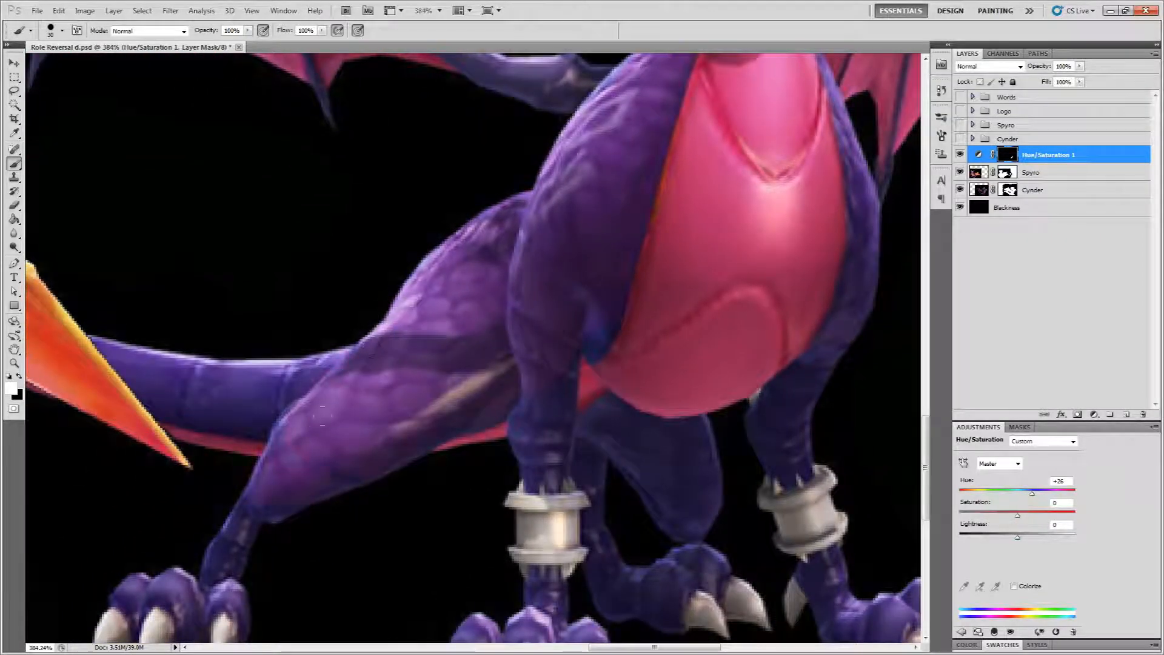
drag(216, 501, 243, 391)
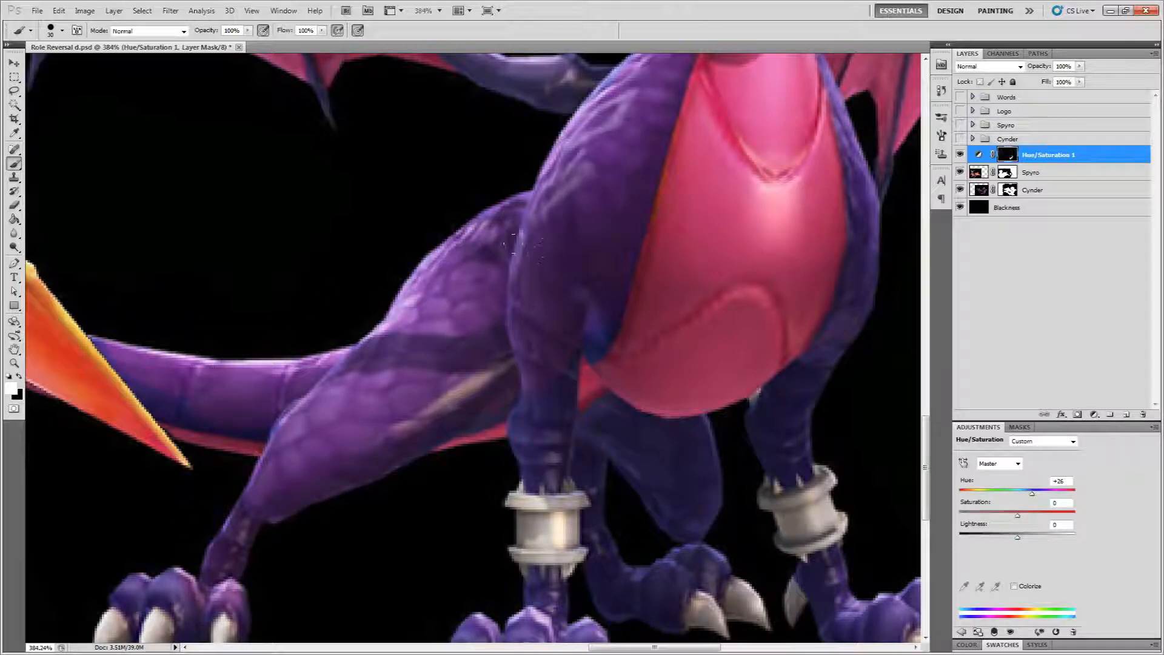
scroll(513, 244, down, 5)
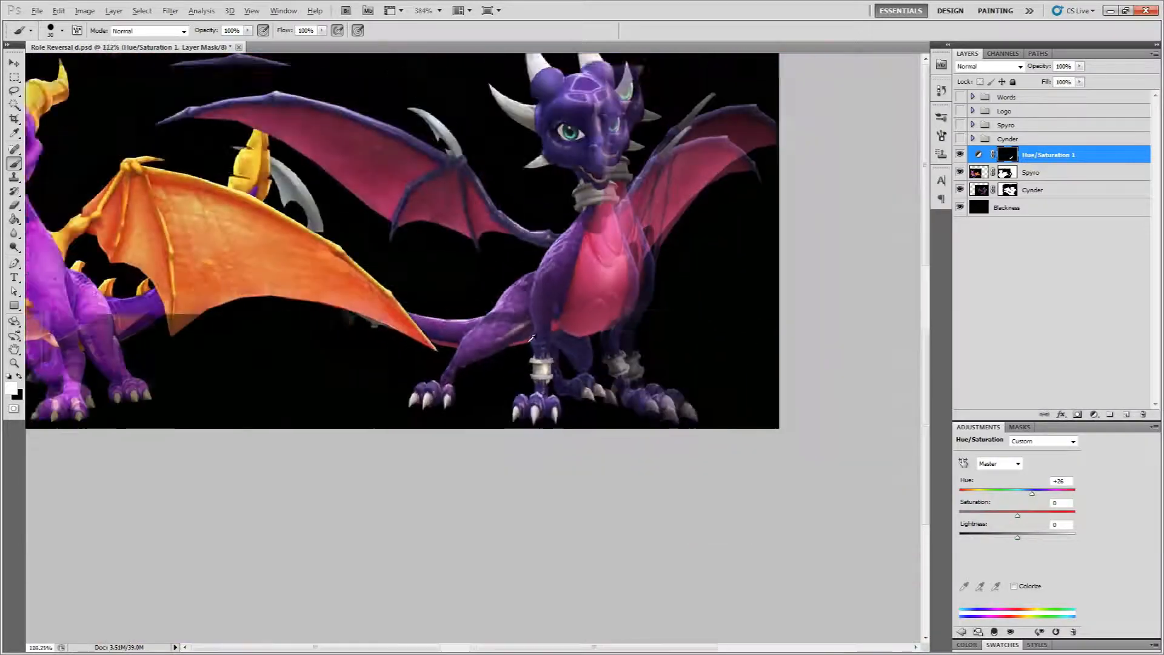
scroll(525, 344, up, 1)
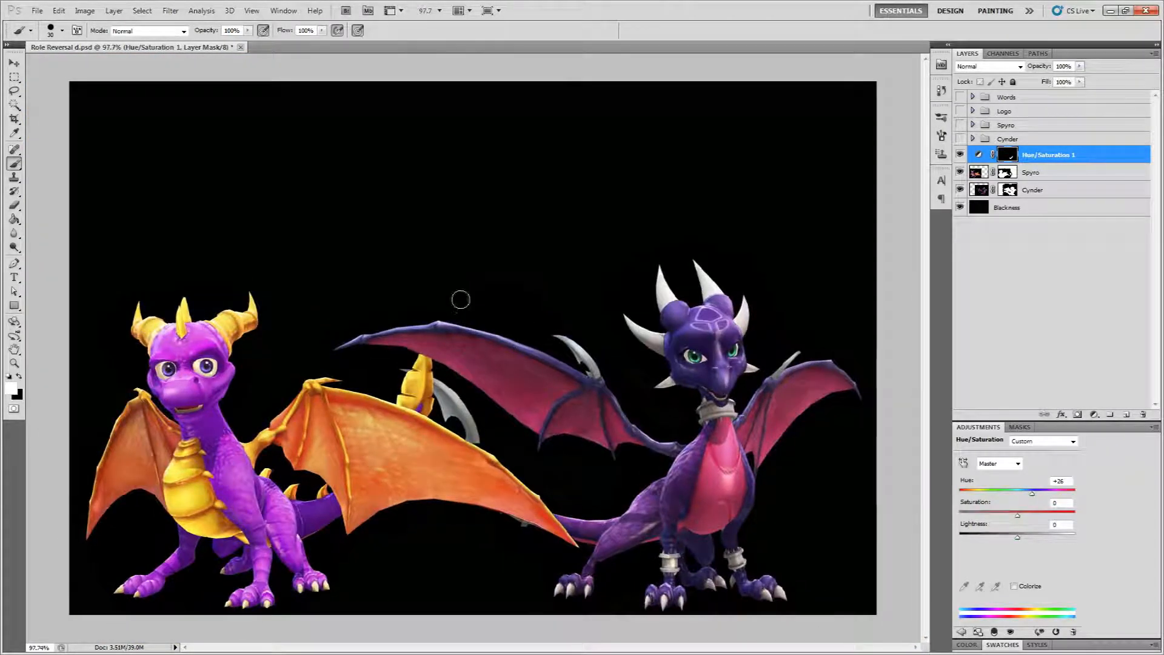
Step: Show the expanded Spyro and Cynder groups in place of the two standalone dragon layers, and delete the Hue/Saturation 1 layer
click(973, 139)
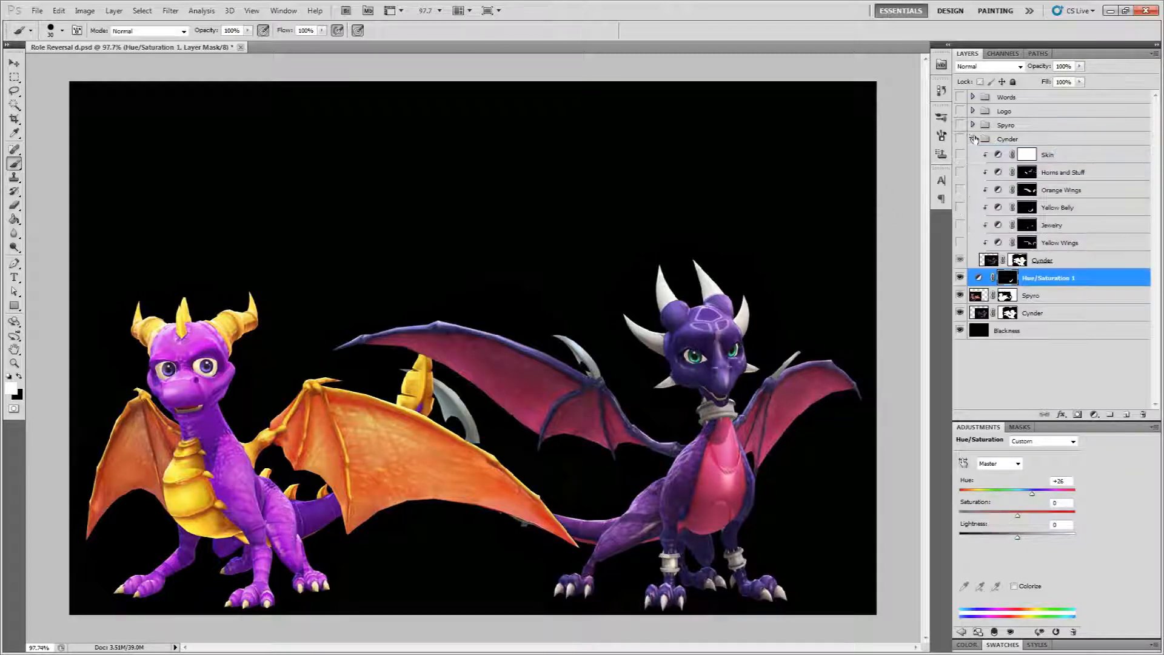
click(973, 125)
click(960, 126)
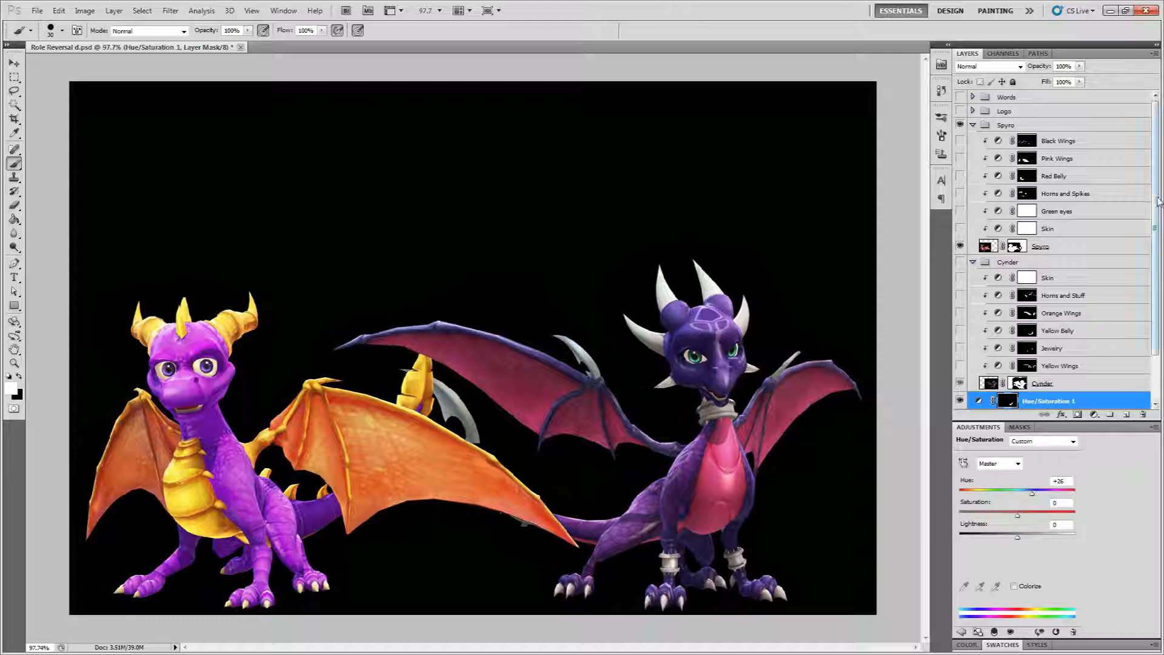
scroll(970, 382, down, 3)
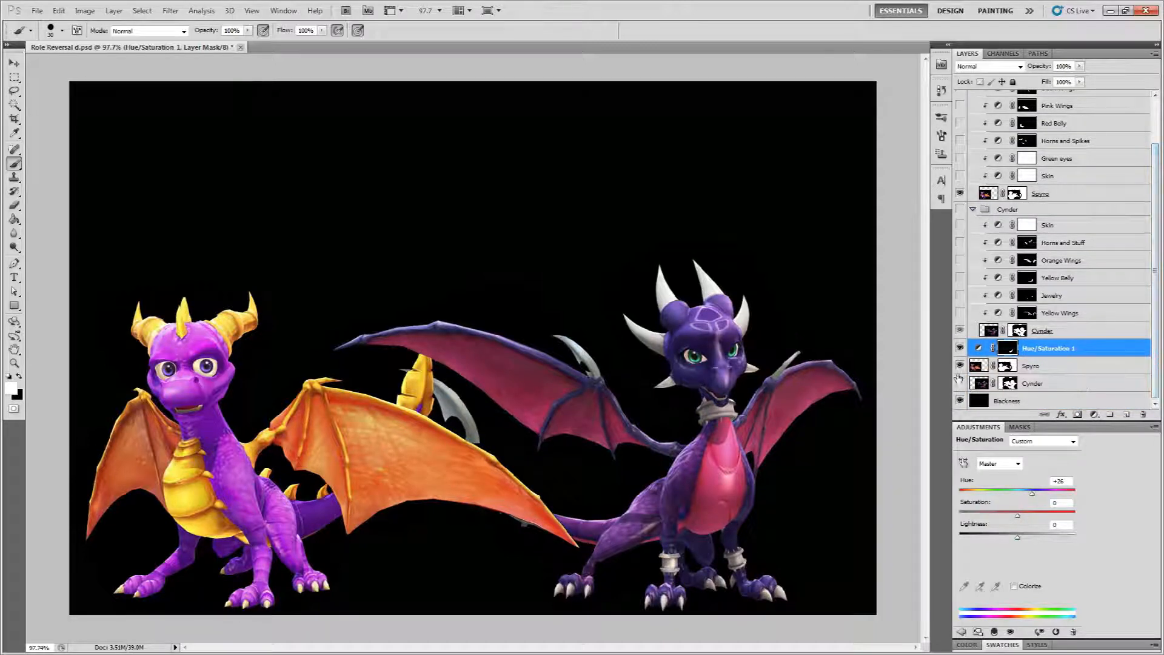
drag(960, 384, 960, 366)
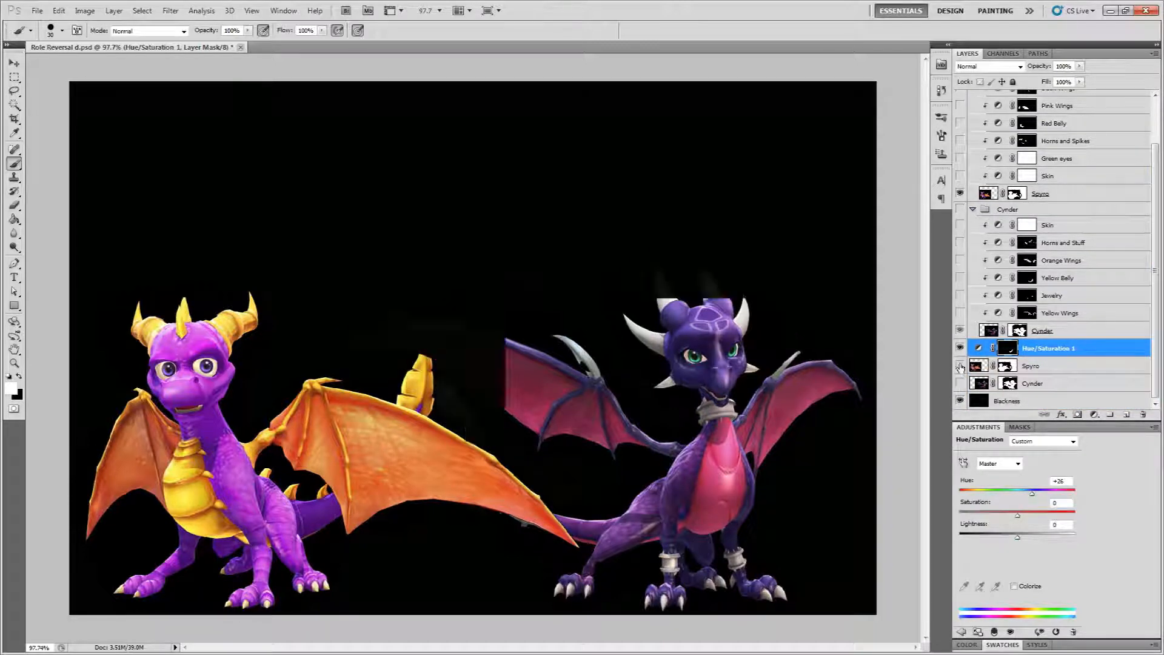
click(959, 210)
drag(1045, 350, 1144, 415)
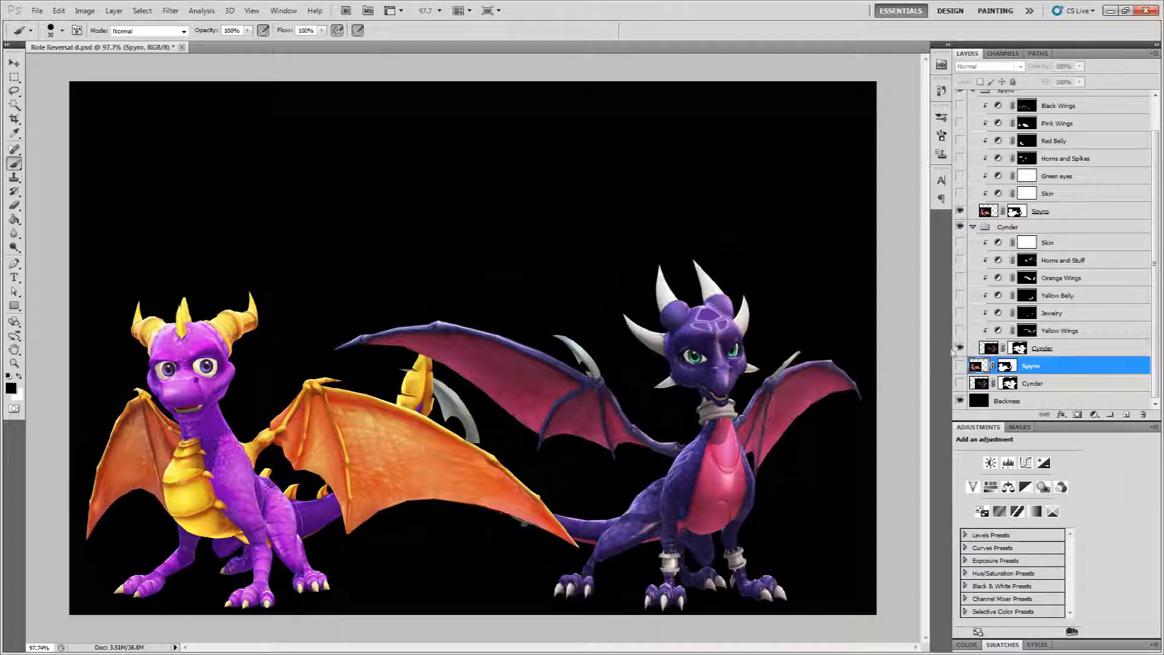
Step: Show the Cynder group's Yellow Wings, Jewelry, Yellow Belly, Orange Wings, Horns and Stuff, and Skin adjustments one by one
click(960, 331)
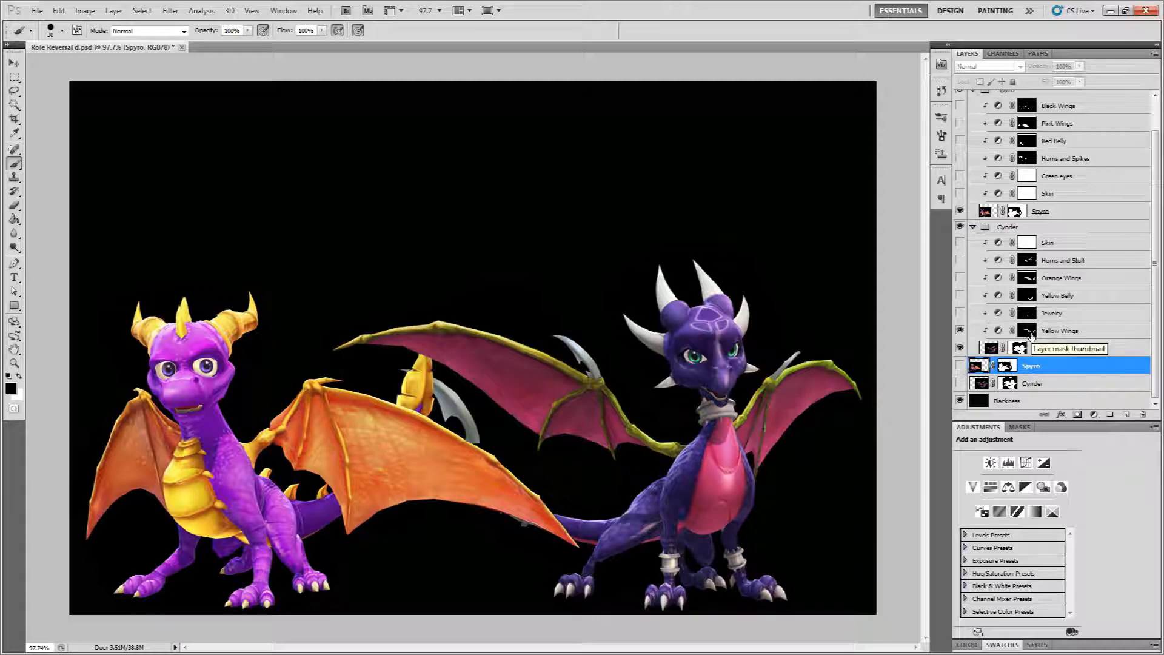
click(960, 313)
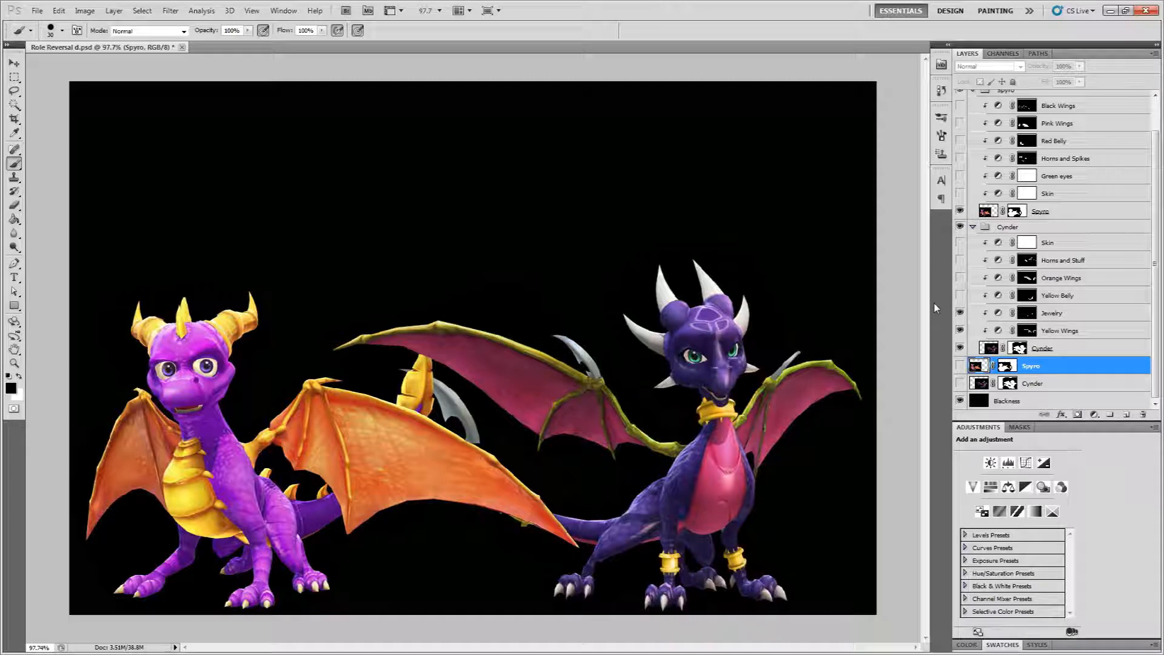
scroll(514, 325, up, 2)
scroll(601, 419, up, 4)
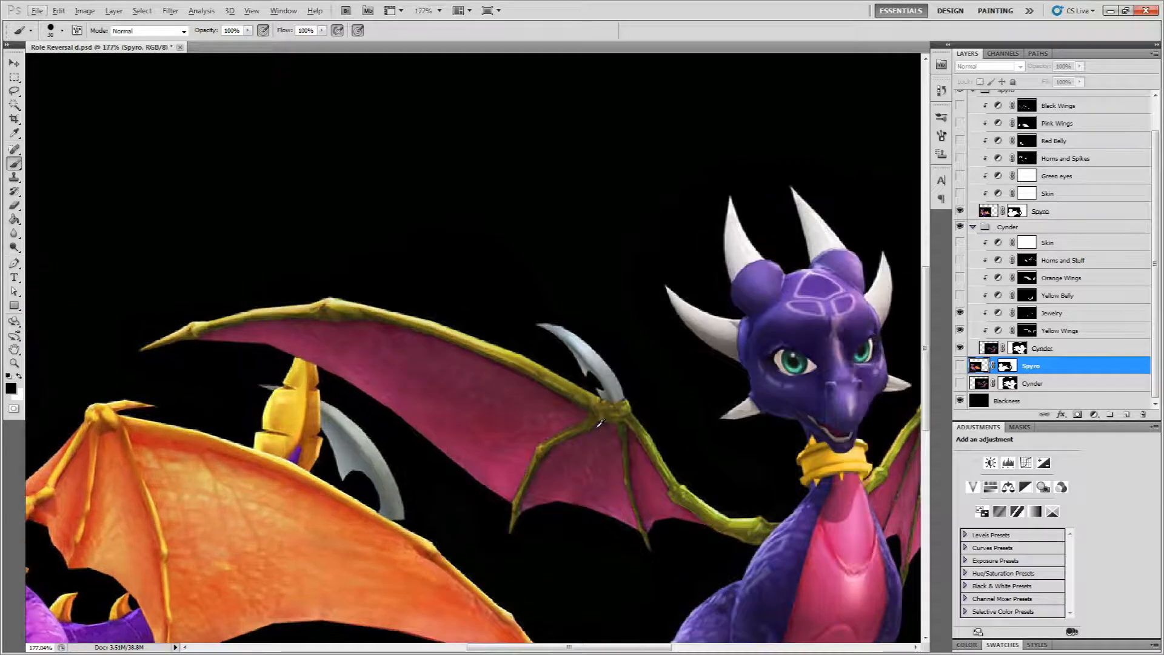
drag(757, 338, 535, 198)
click(961, 297)
click(961, 279)
click(960, 260)
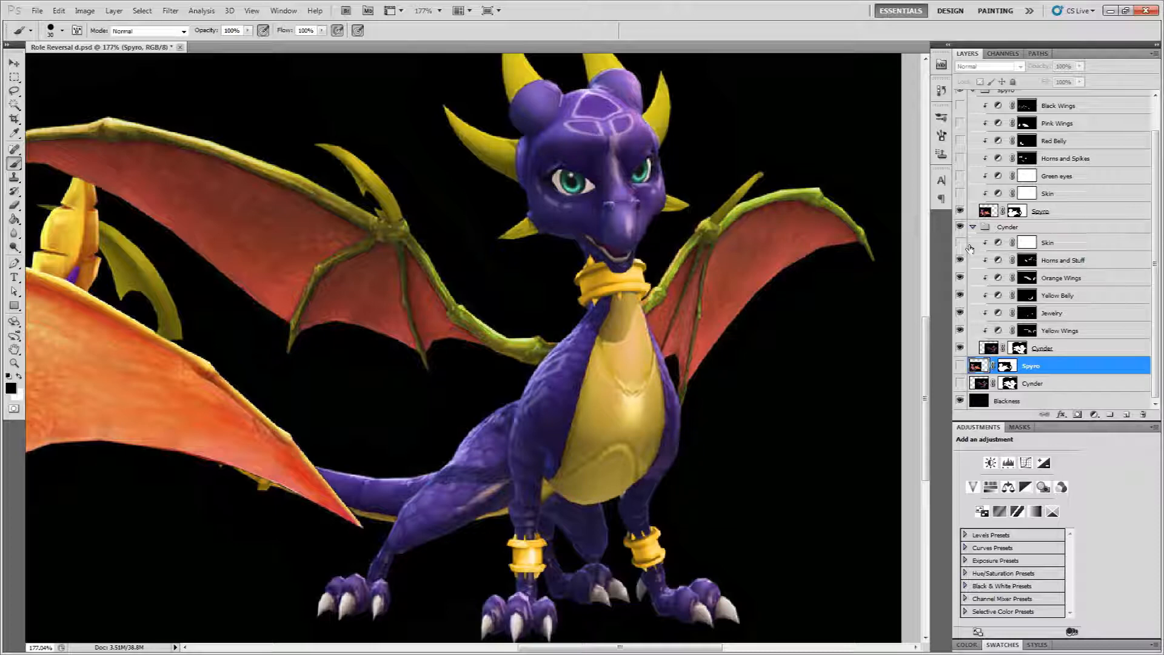
click(961, 243)
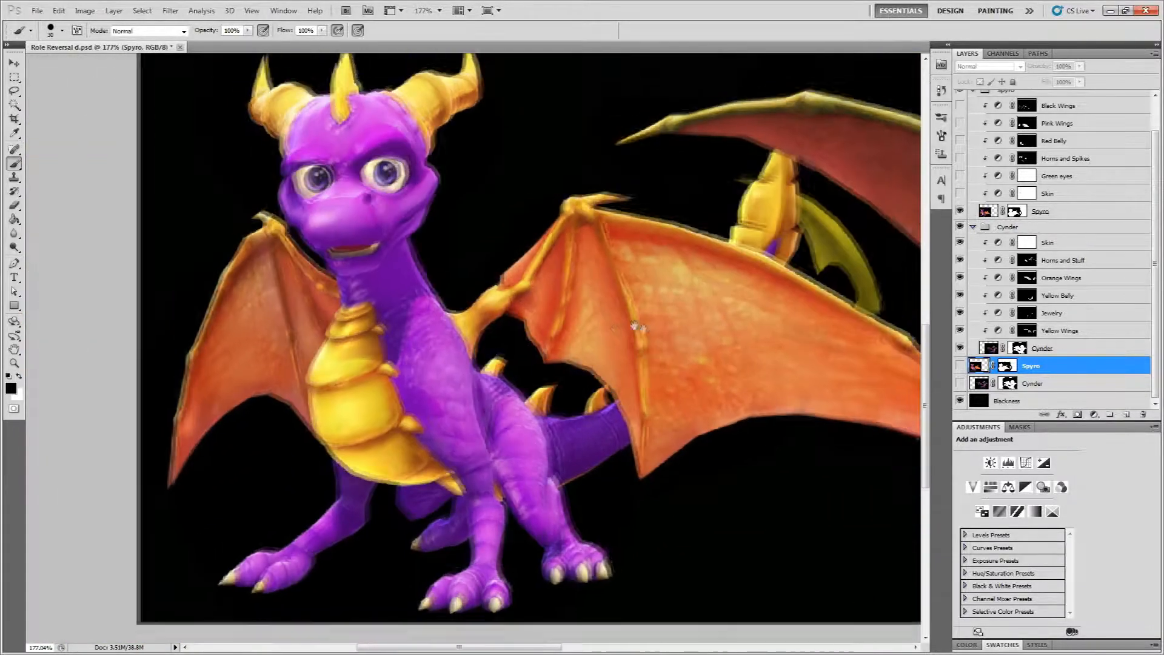
Step: Show the Spyro group's Skin, Green eyes, Horns and Spikes, Red Belly, Pink Wings and Black Wings adjustments one by one
click(960, 193)
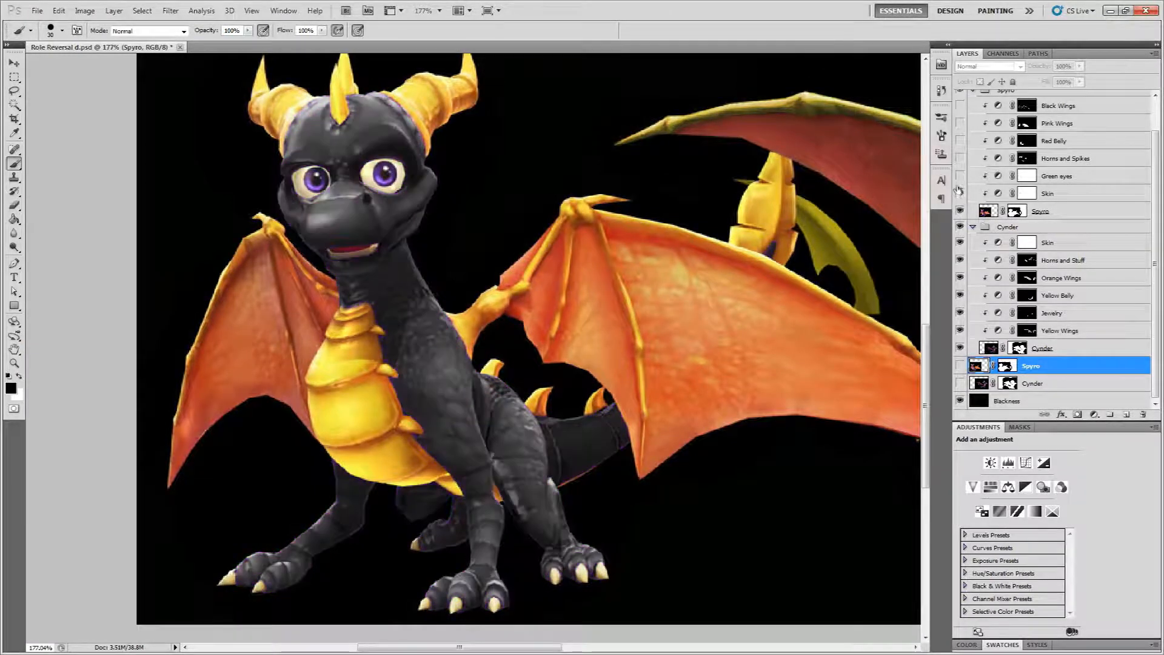
click(961, 176)
click(960, 159)
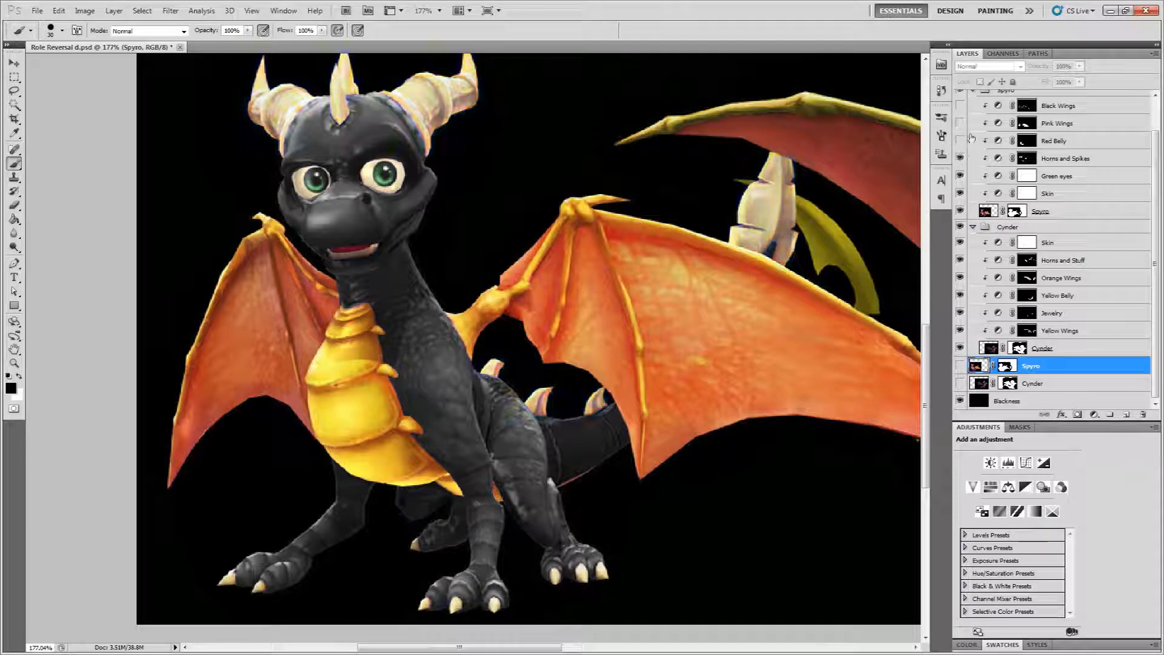
click(960, 141)
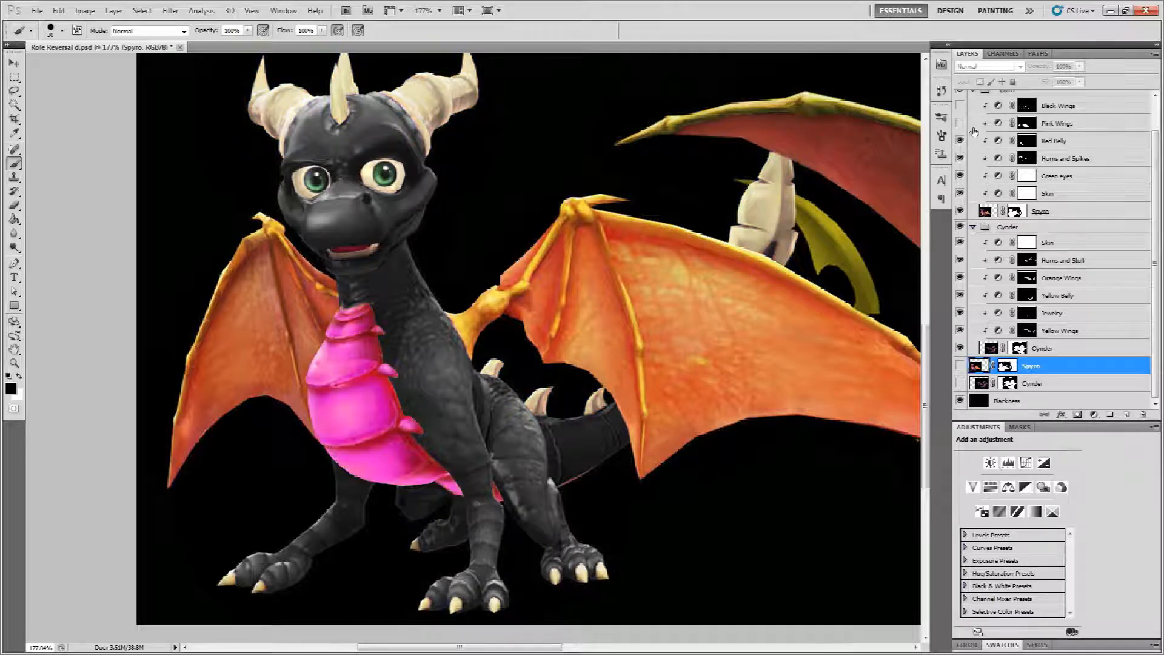
click(961, 123)
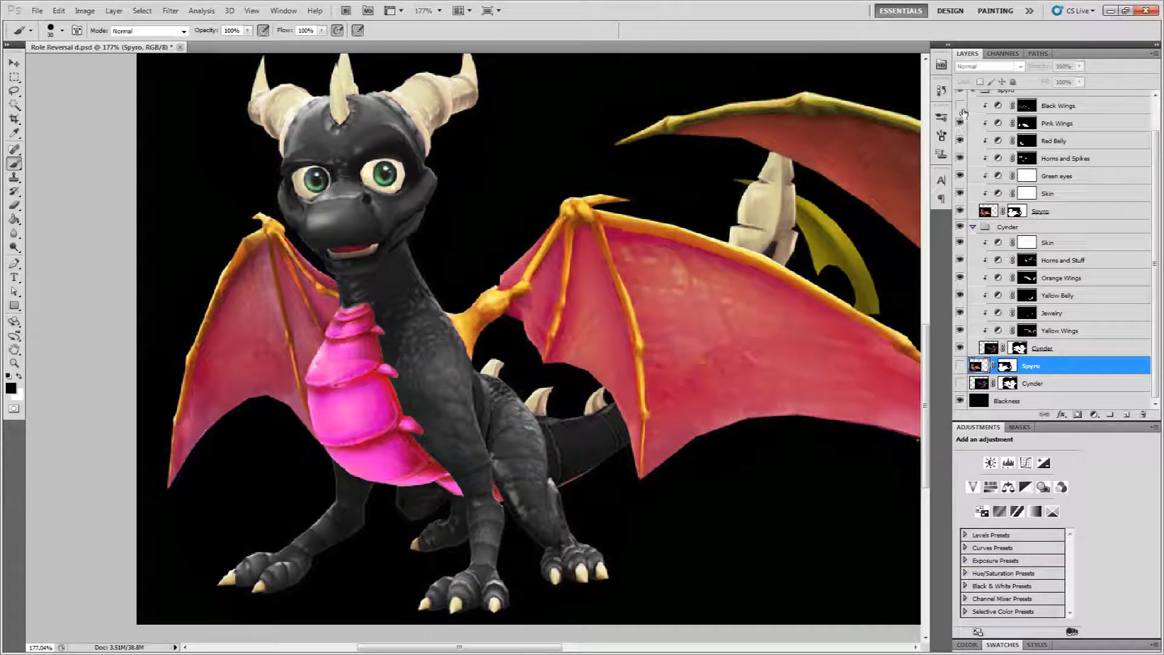
click(960, 106)
Step: Compare Spyro's wing bones with the Black Wings adjustment hidden and shown again
mouse_move(653, 193)
mouse_down()
mouse_move(607, 275)
mouse_move(515, 253)
mouse_up()
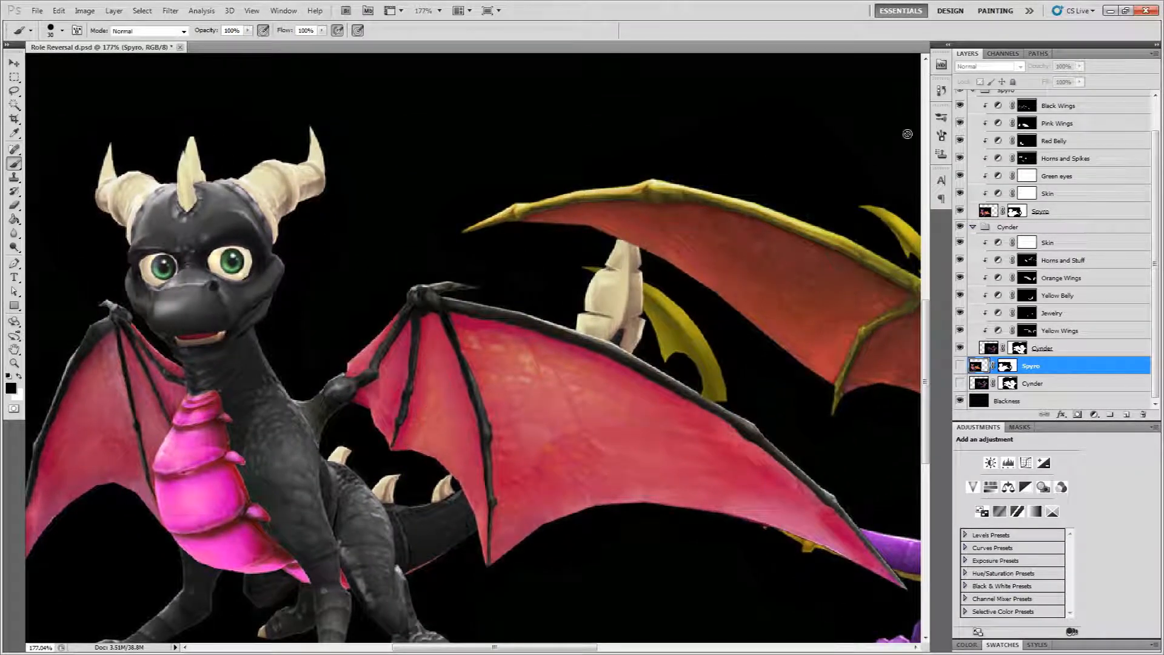
click(960, 106)
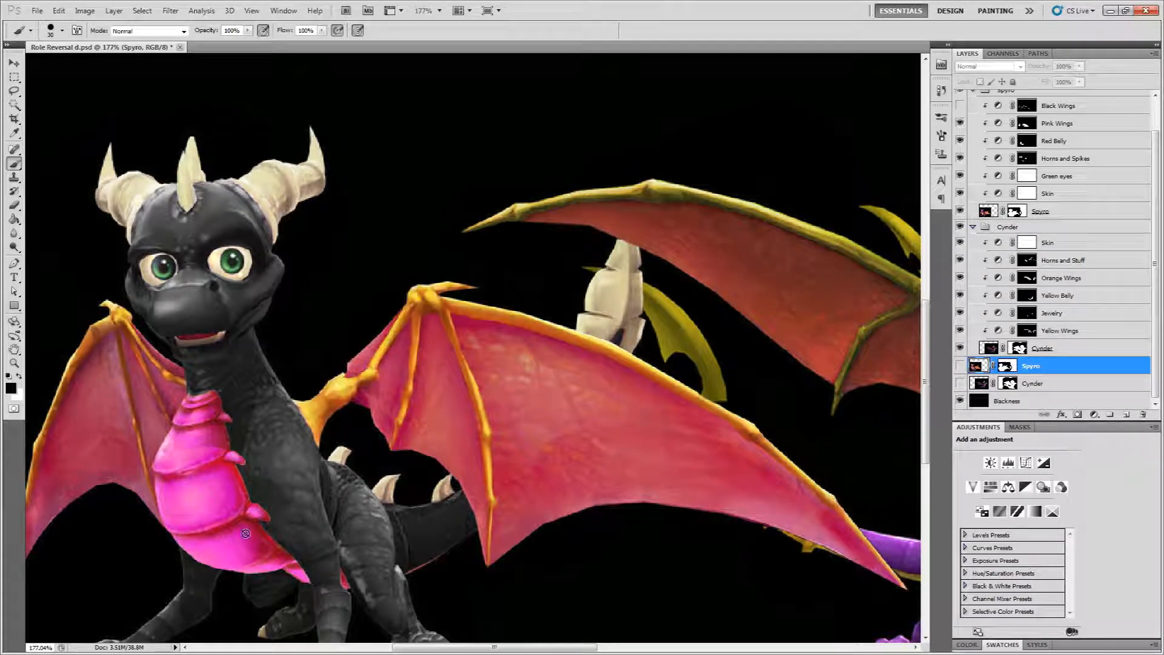
click(961, 106)
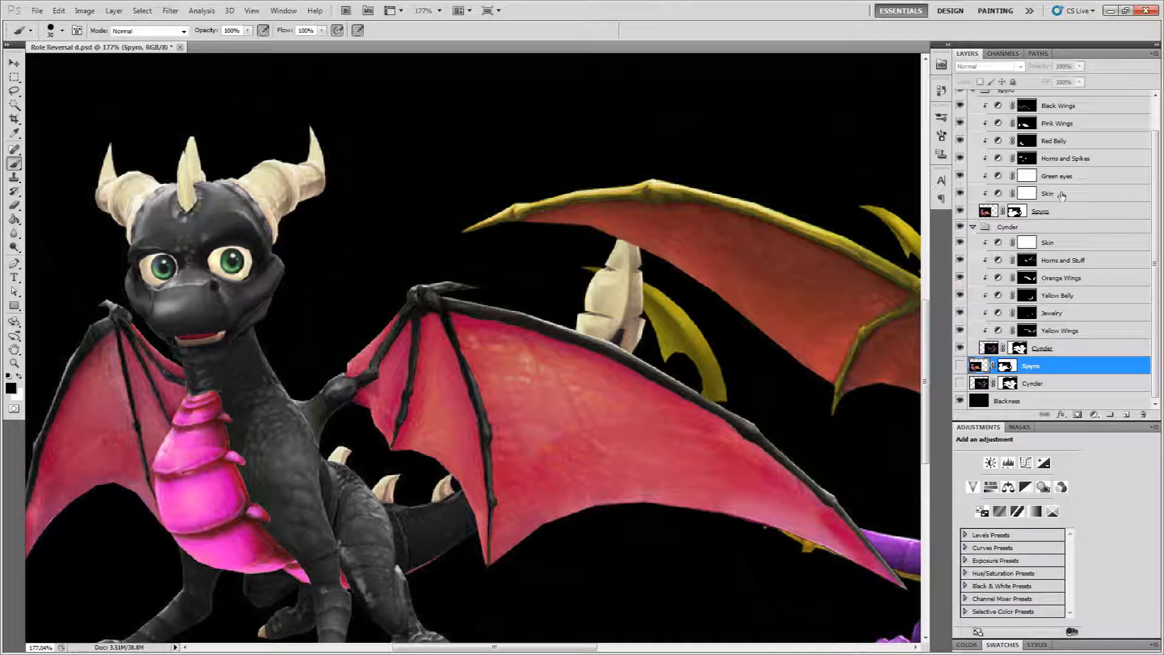
Step: Set the hue of the Spyro group's Skin adjustment to +2
click(1039, 193)
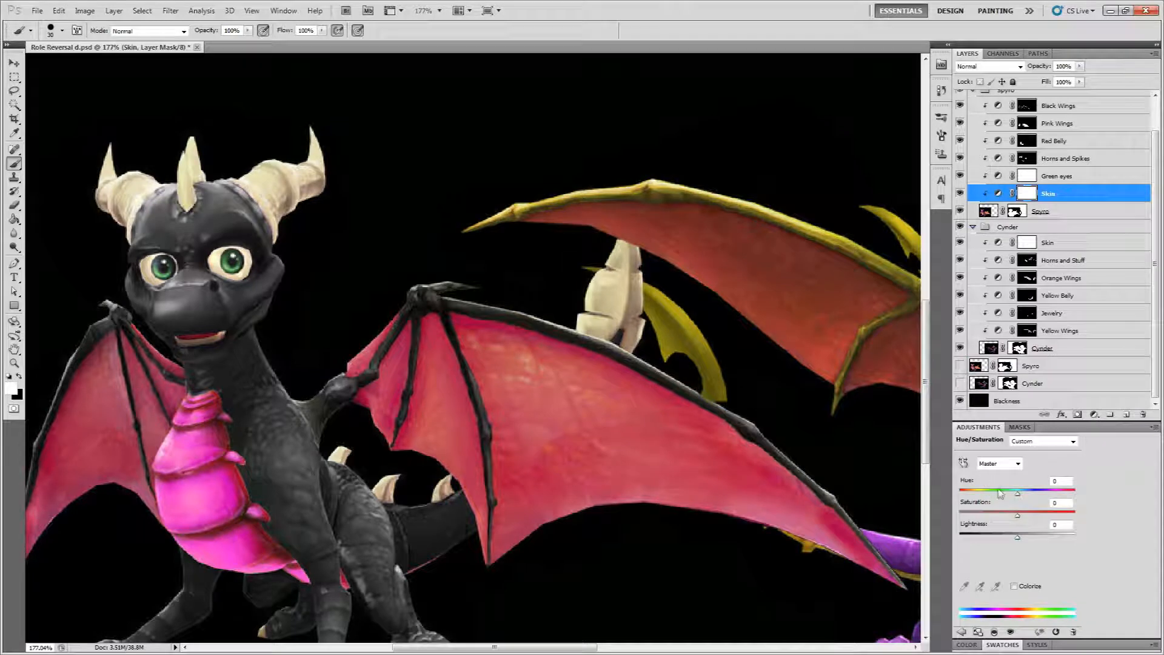
mouse_move(1018, 492)
mouse_down()
mouse_move(971, 493)
mouse_move(1023, 490)
mouse_up()
click(1031, 366)
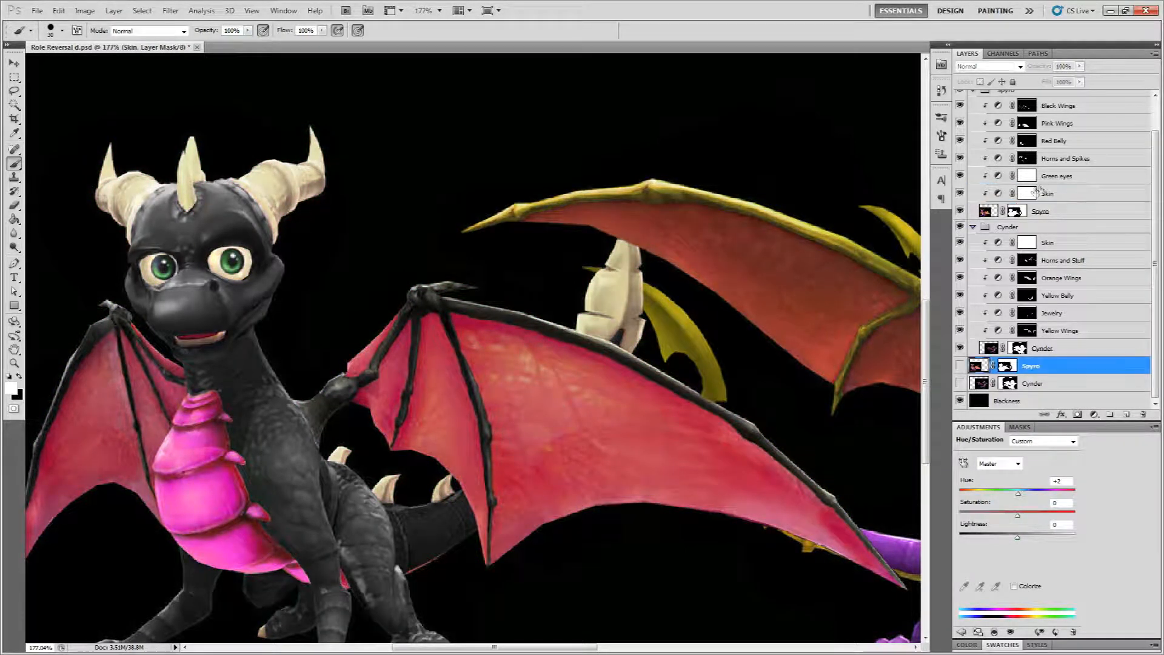
Step: Open the settings of Spyro's Green eyes adjustment and examine the colour ranges available besides Master
click(1054, 176)
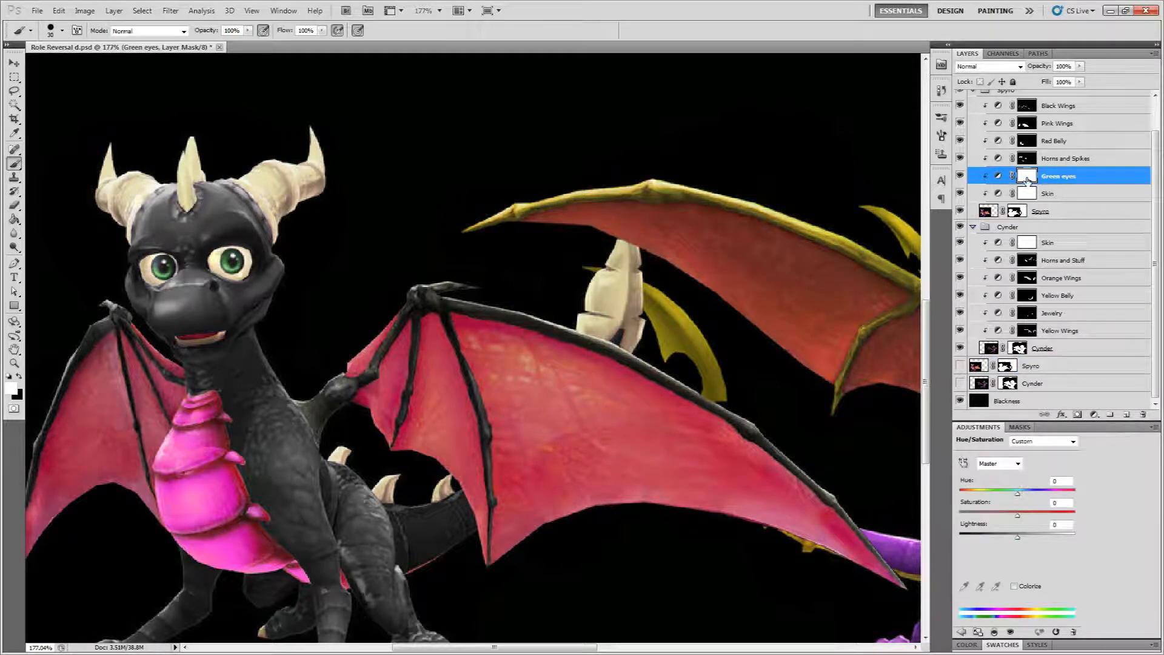
click(998, 177)
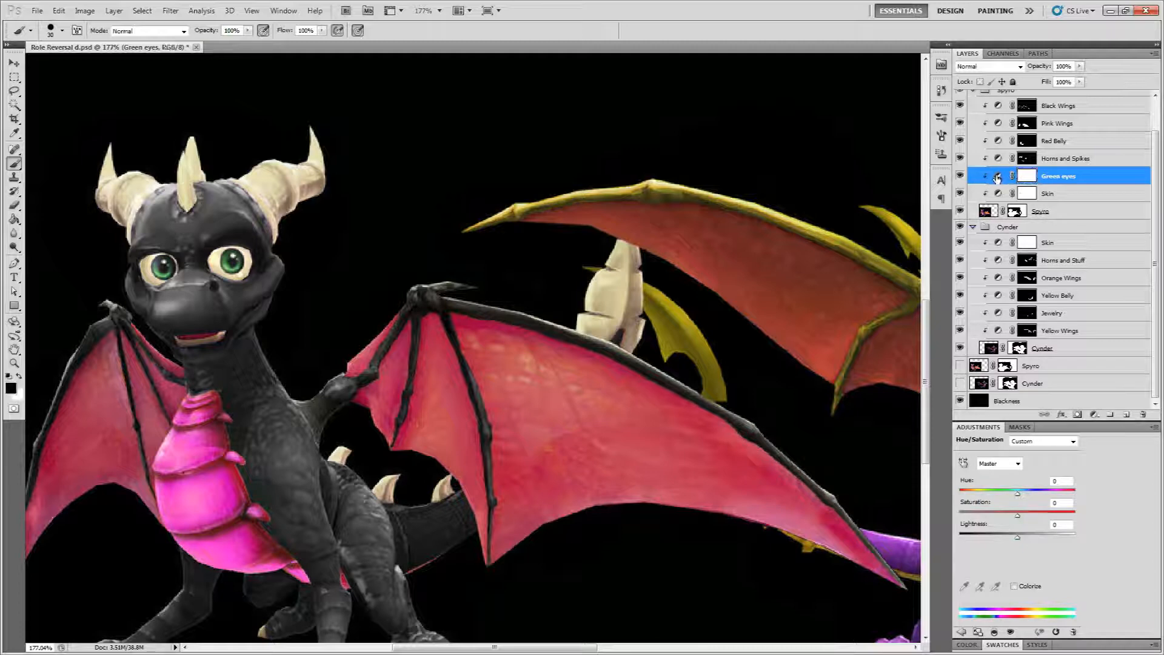
click(1018, 464)
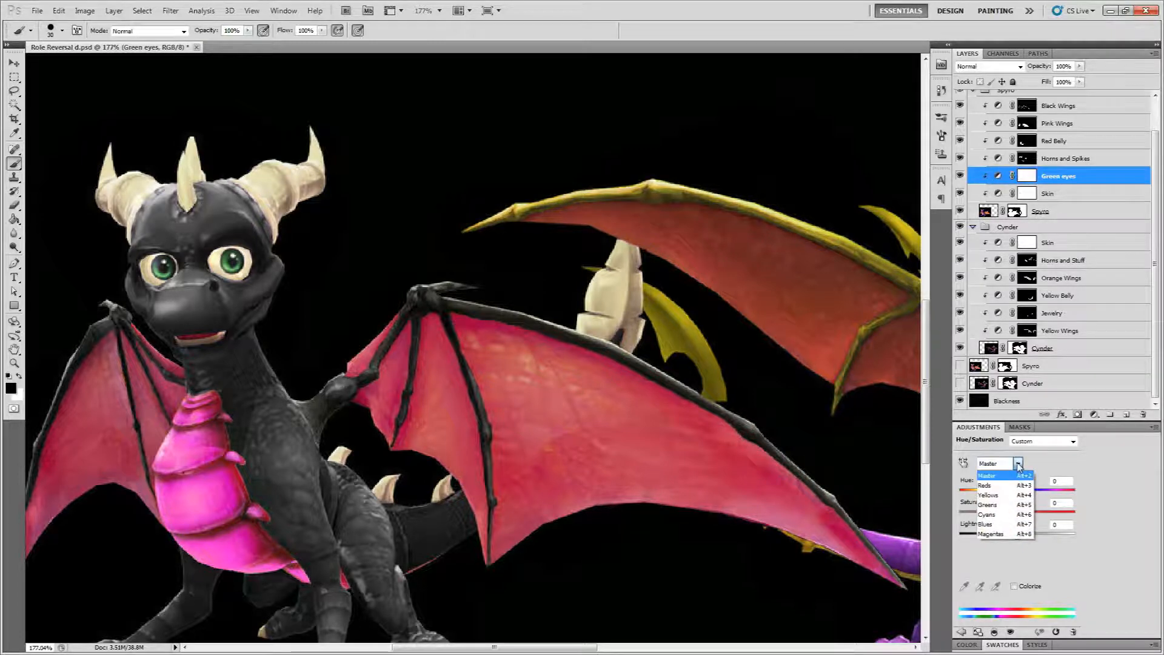
click(1019, 465)
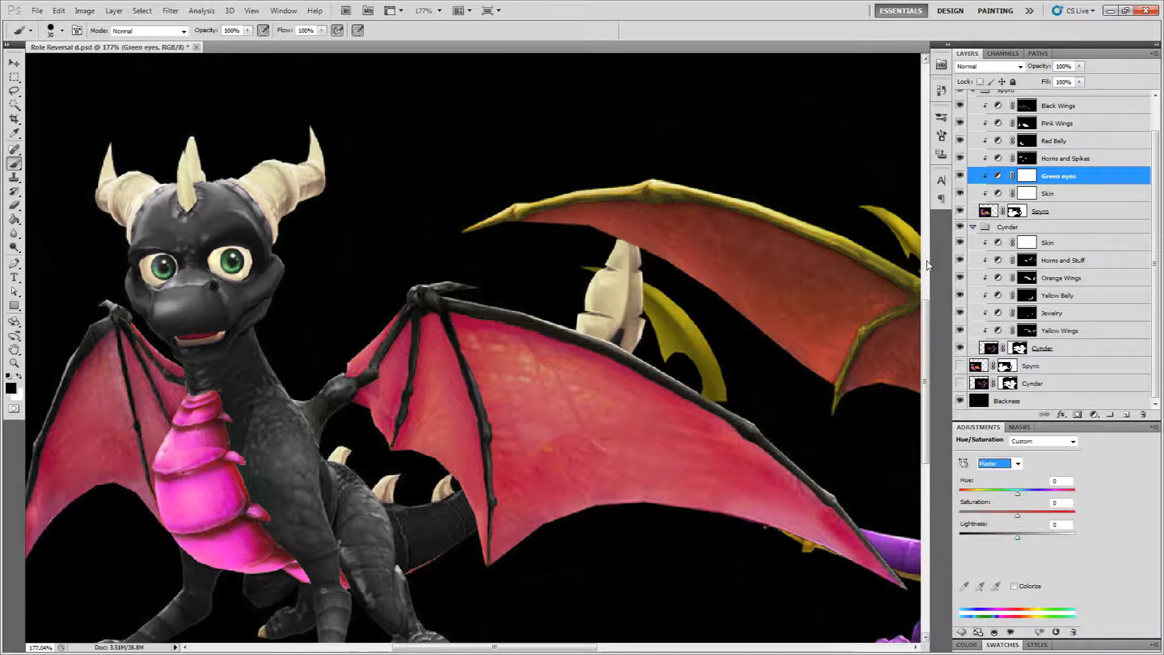
scroll(927, 265, down, 2)
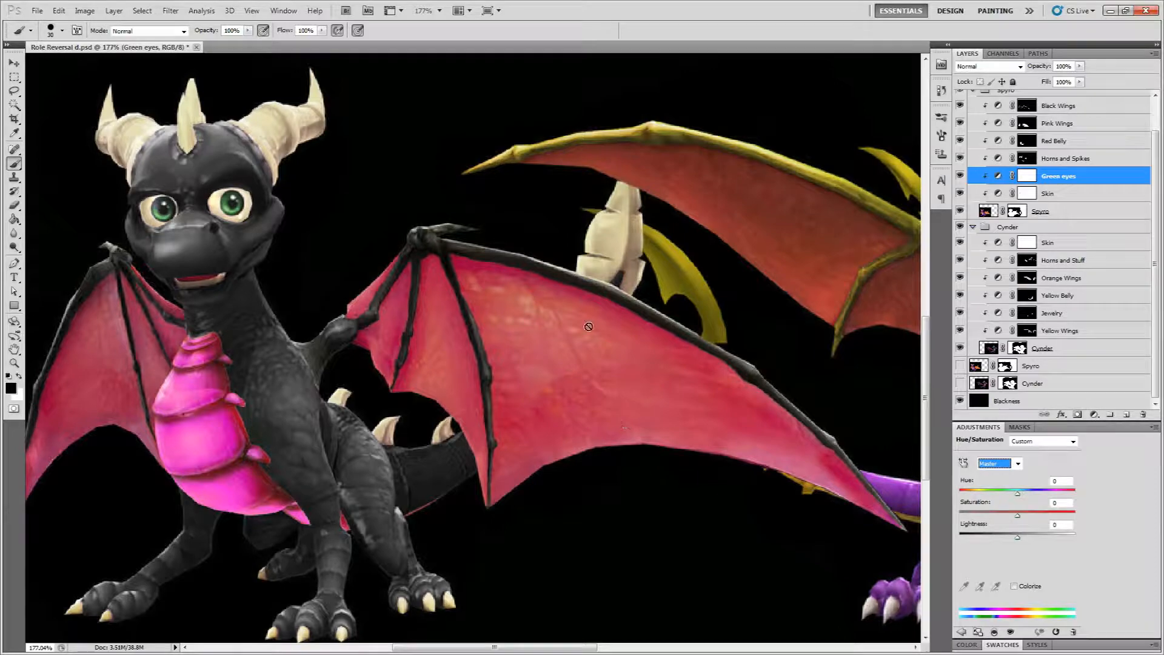
click(549, 112)
click(570, 248)
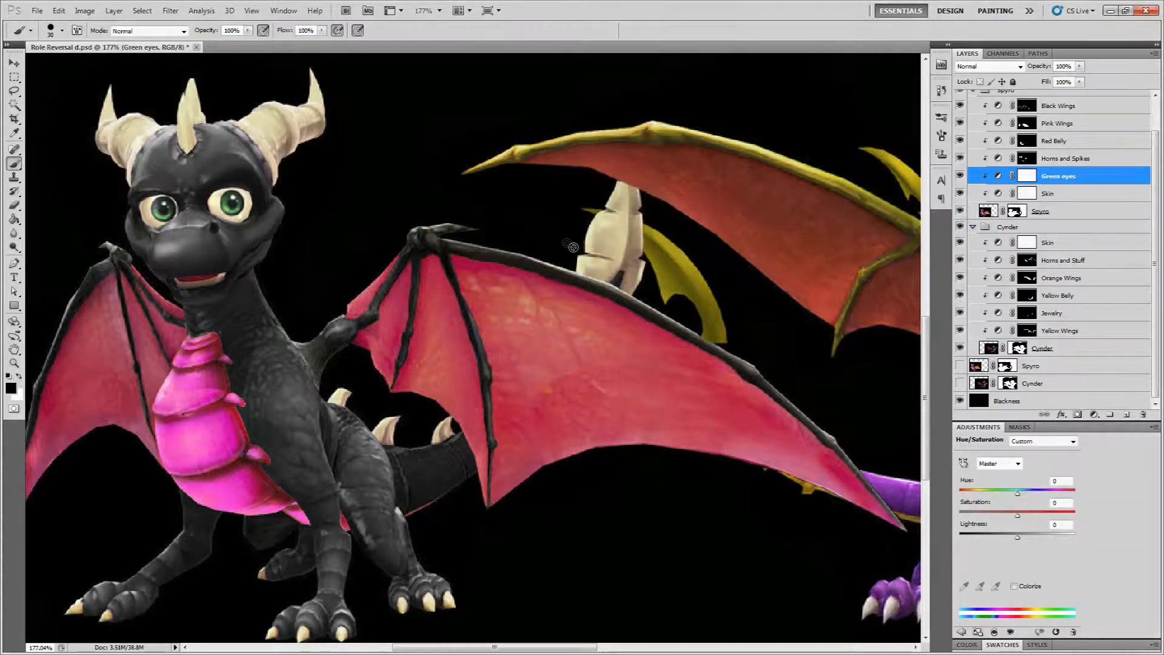